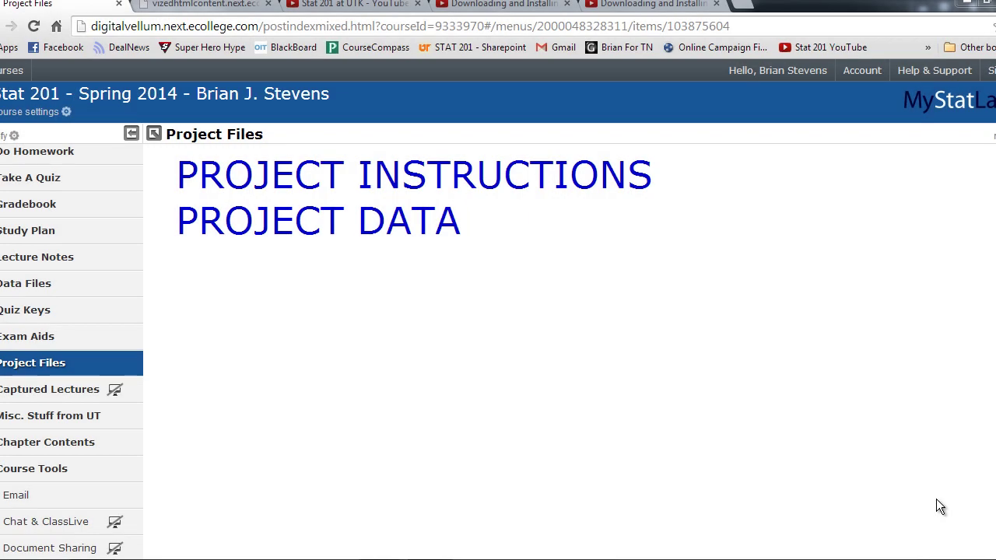
- Look over the Mac and Windows JMP installation videos, then show the Stat 201 at UTK channel
click(487, 9)
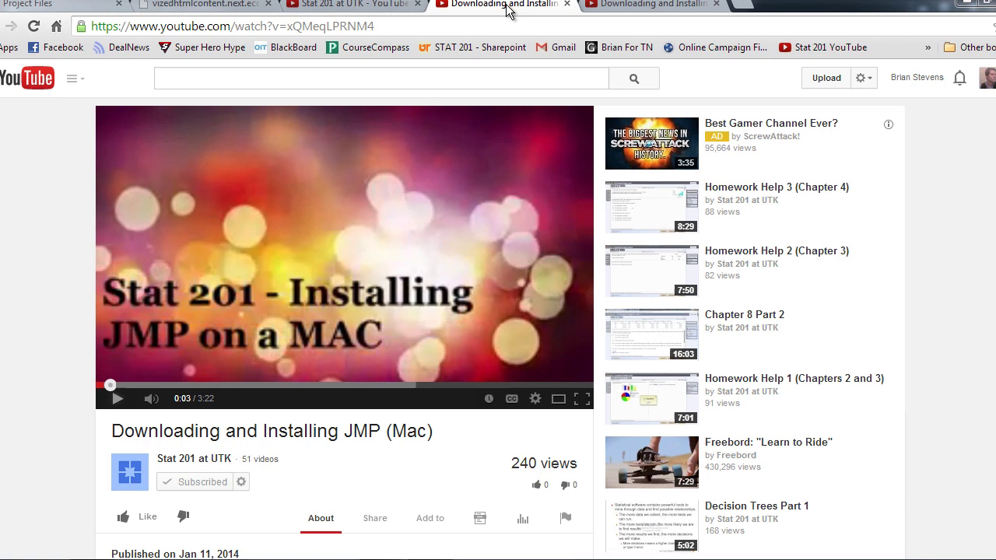
click(615, 11)
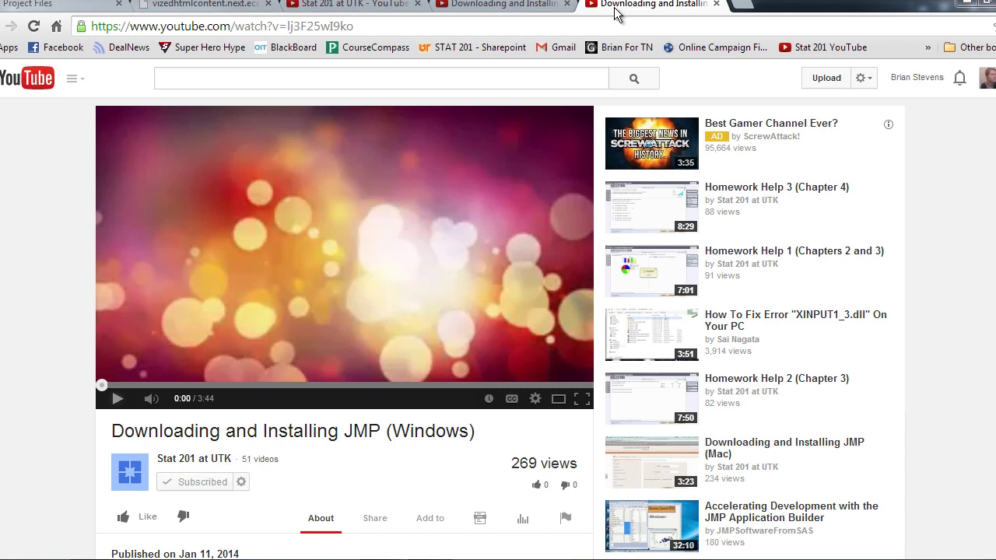
click(311, 10)
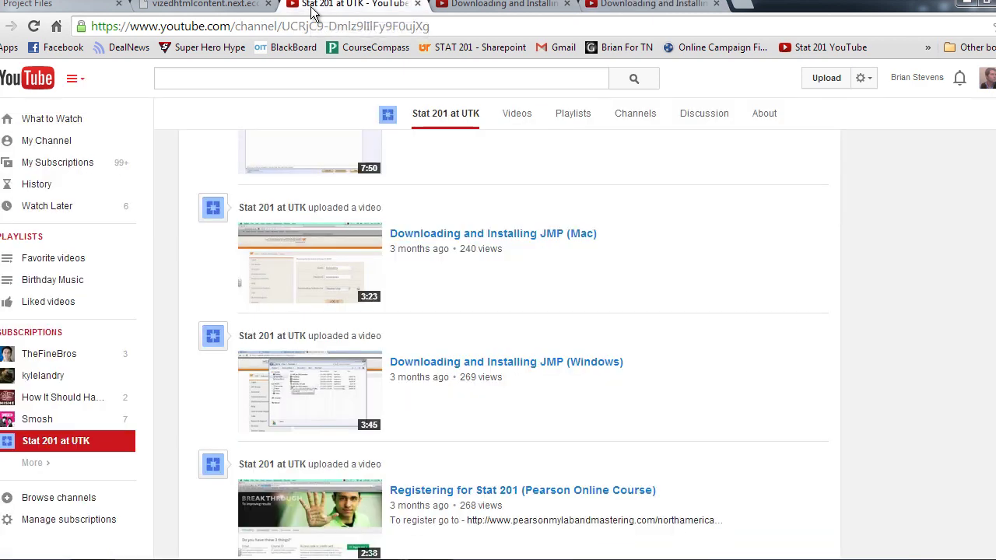
- Download the PROJECT DATA .jmp file from Project Files and open the PROJECT INSTRUCTIONS PDF
click(91, 7)
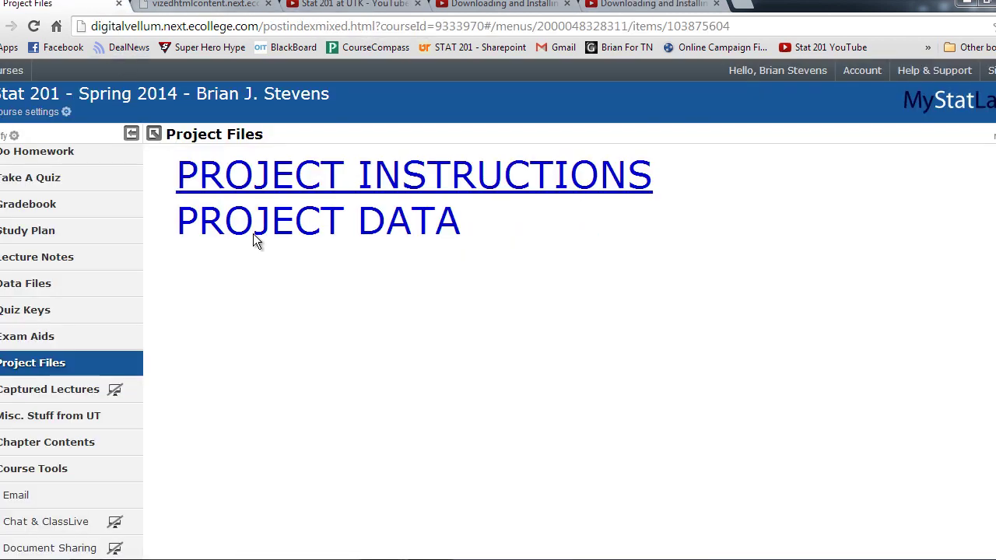
click(322, 224)
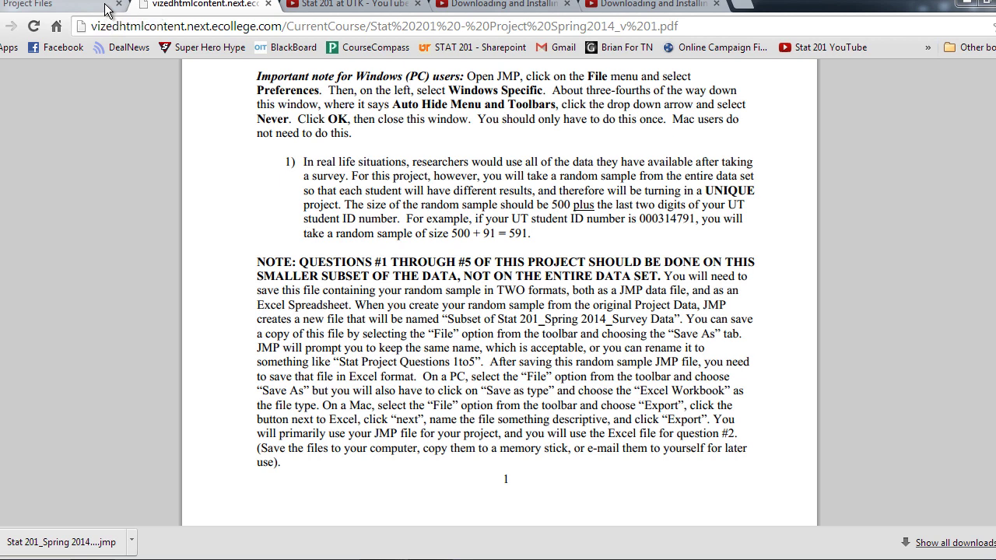
click(106, 9)
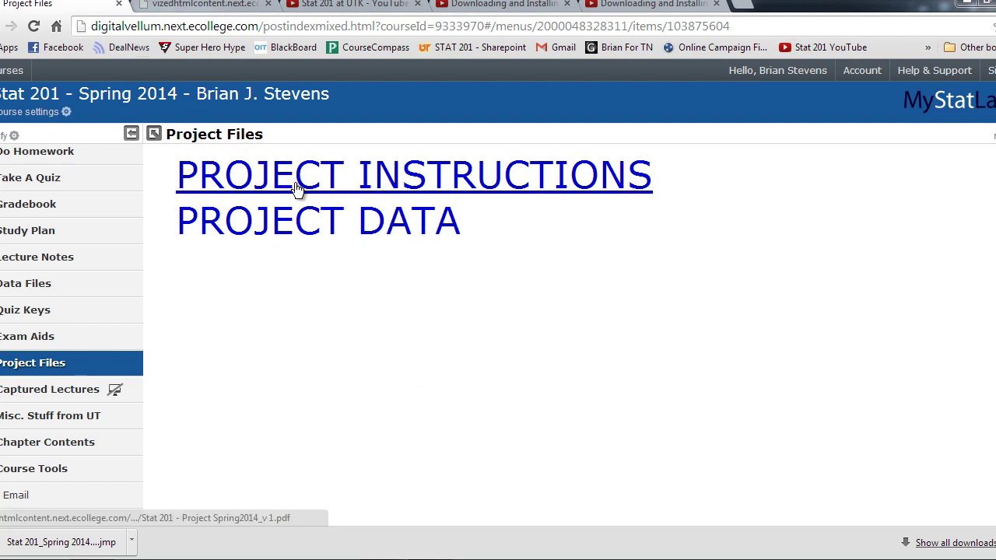
click(161, 8)
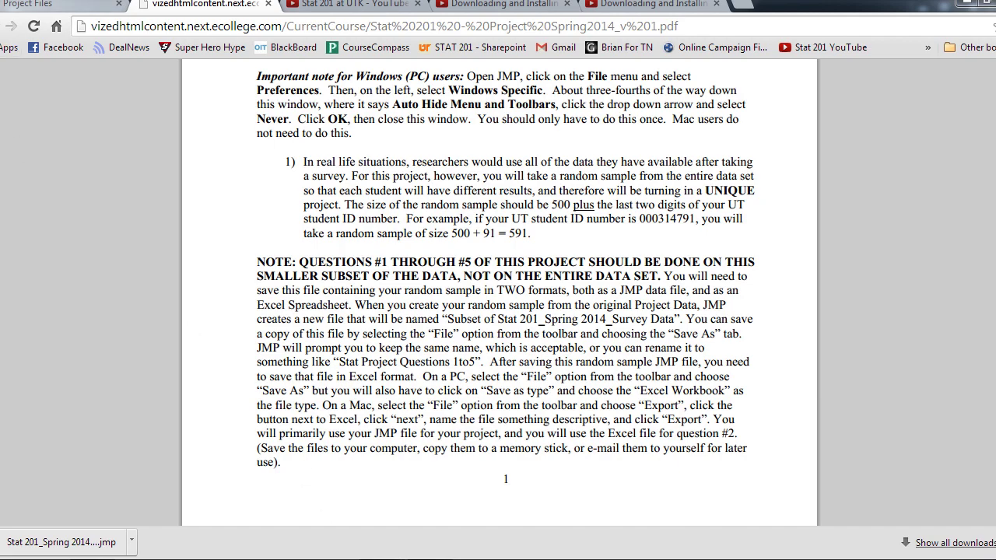
- Set the Windows Specific preference 'Auto-hide menu and toolbars' to Never and apply it
click(433, 494)
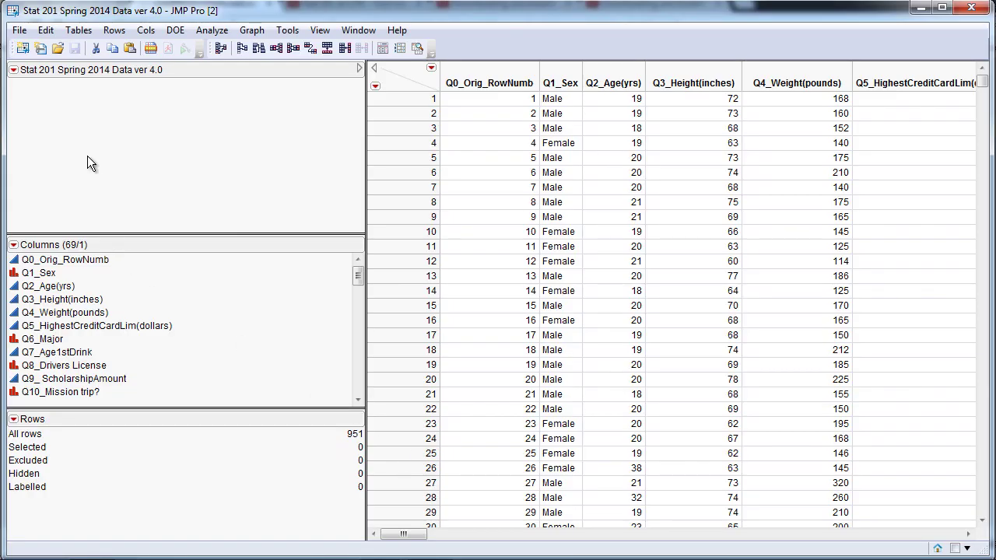
drag(1, 2, 1, 1)
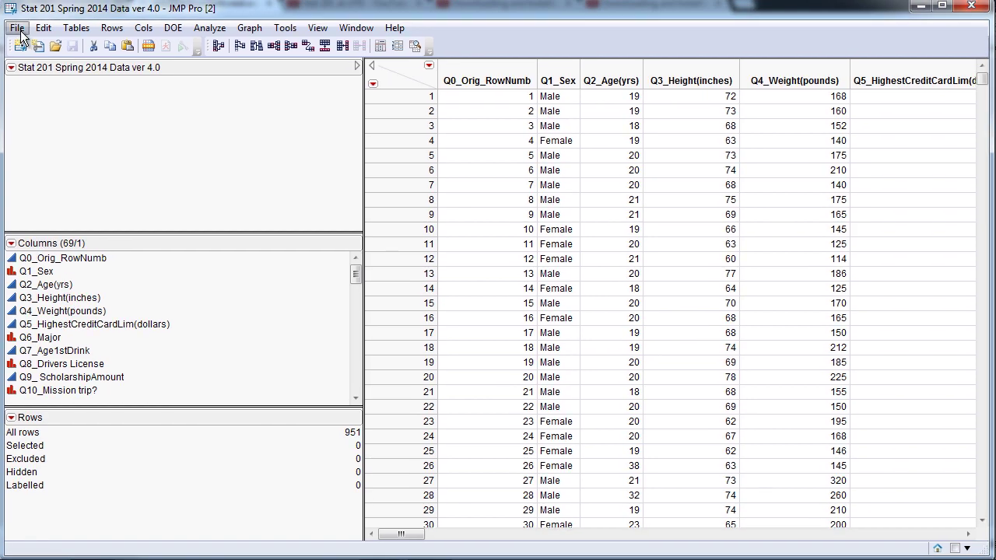
click(17, 28)
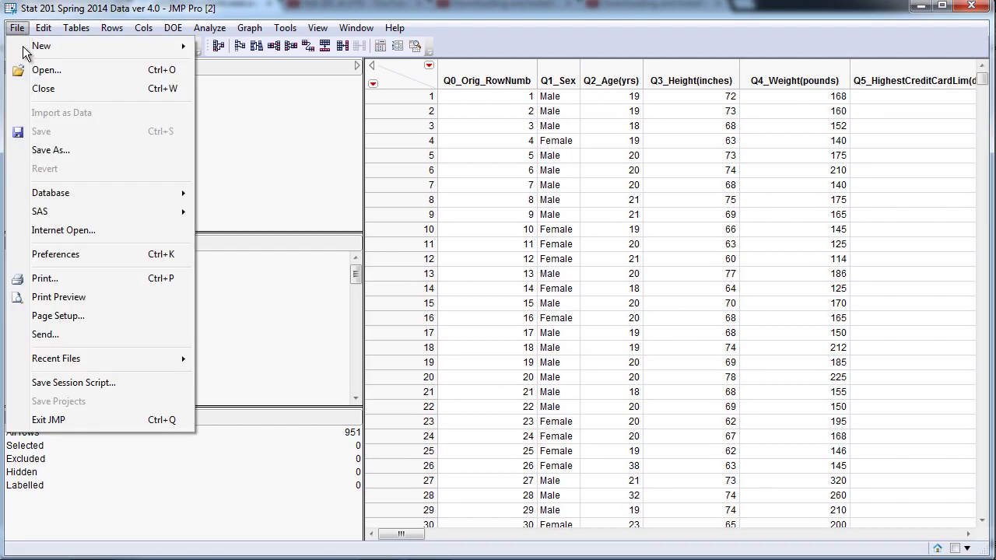
click(136, 255)
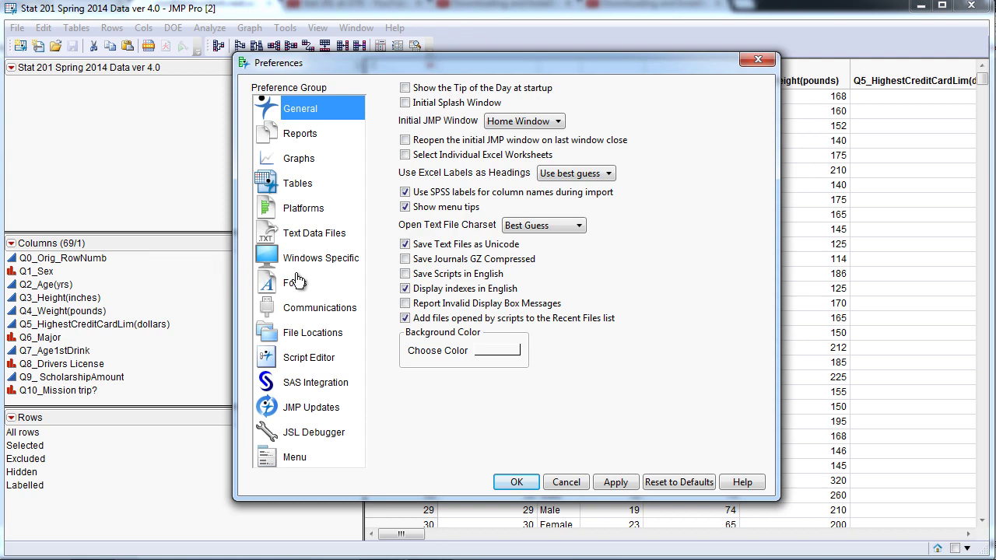
click(327, 264)
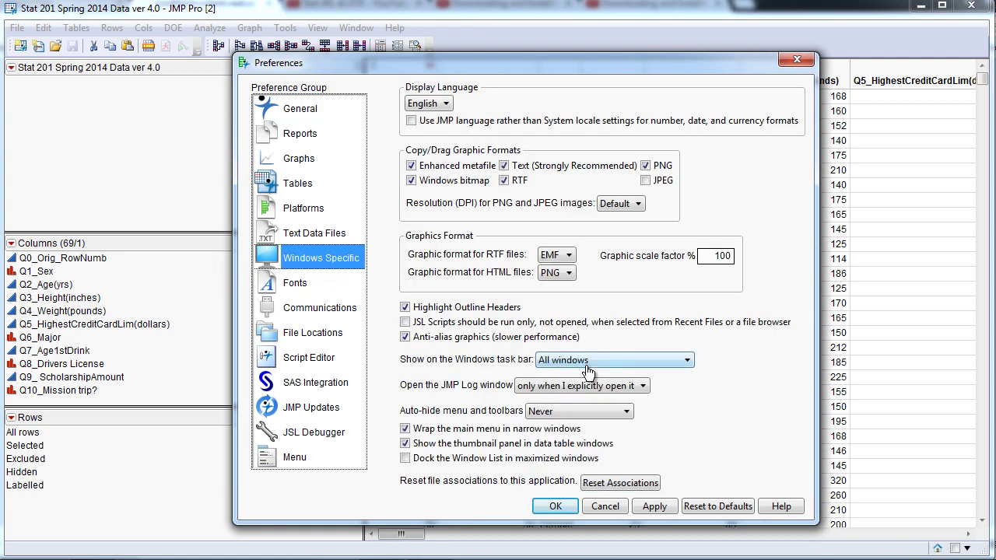
click(576, 416)
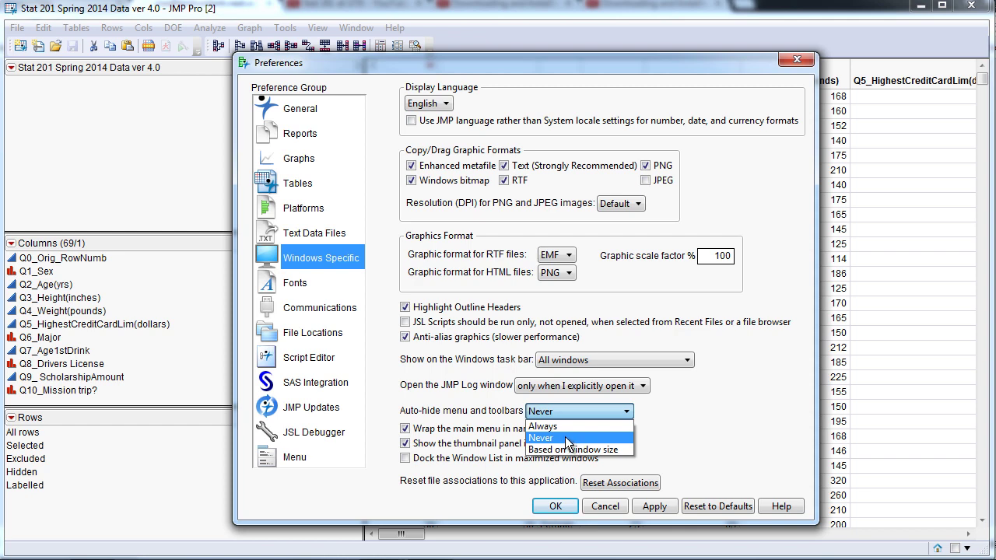
click(565, 440)
click(653, 508)
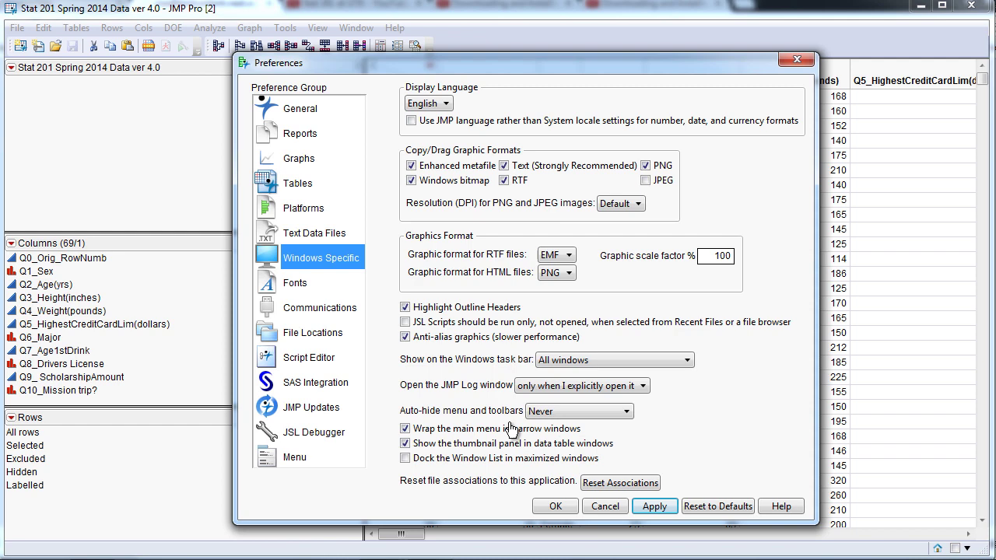
click(555, 506)
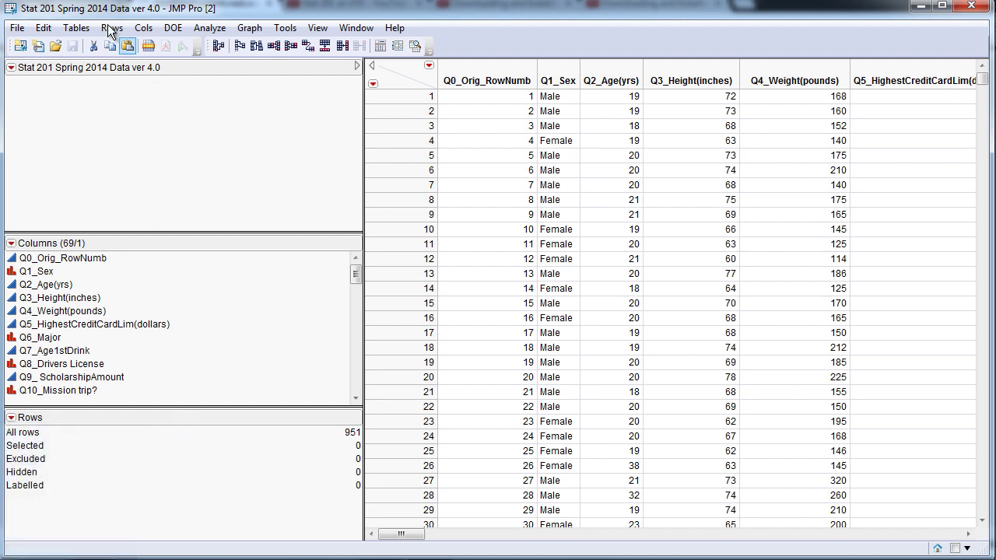
click(86, 36)
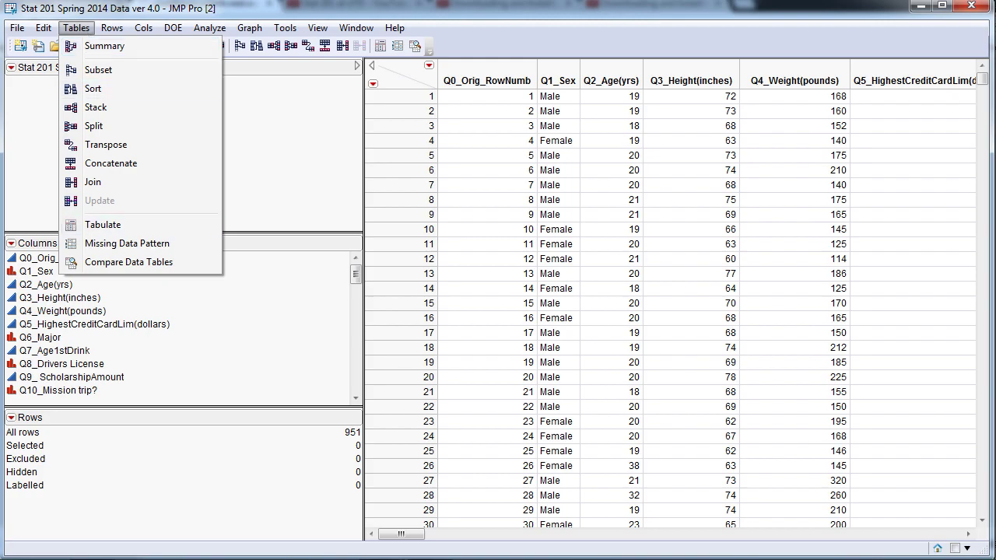
- Check the PDF's sample-size example: 500 plus the ID's last two digits gives 591
key(alt+Tab)
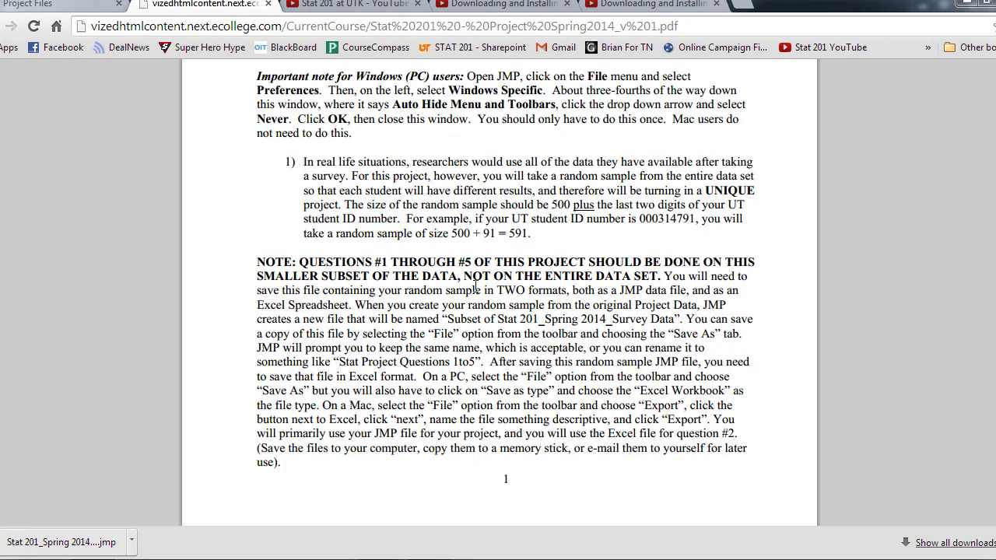
drag(451, 233, 532, 243)
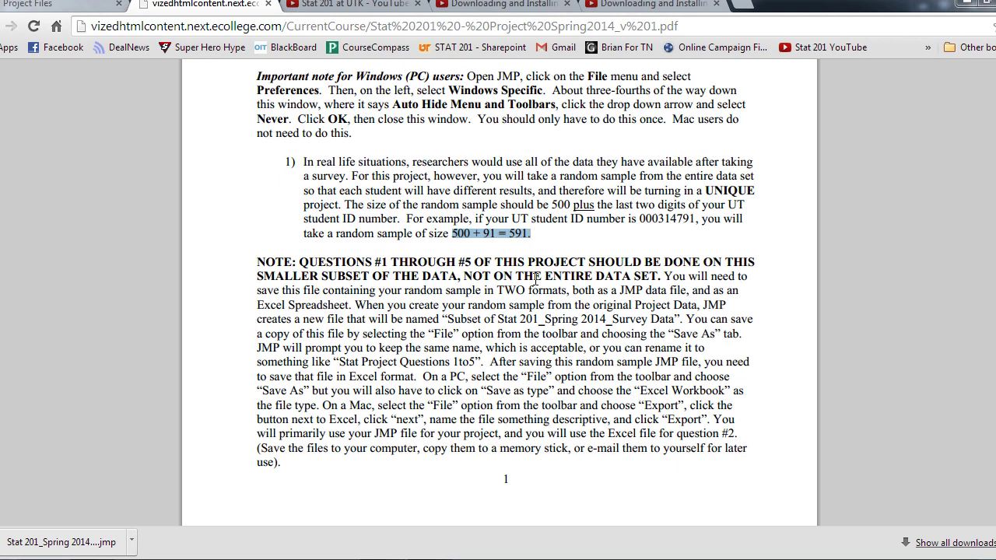
click(535, 278)
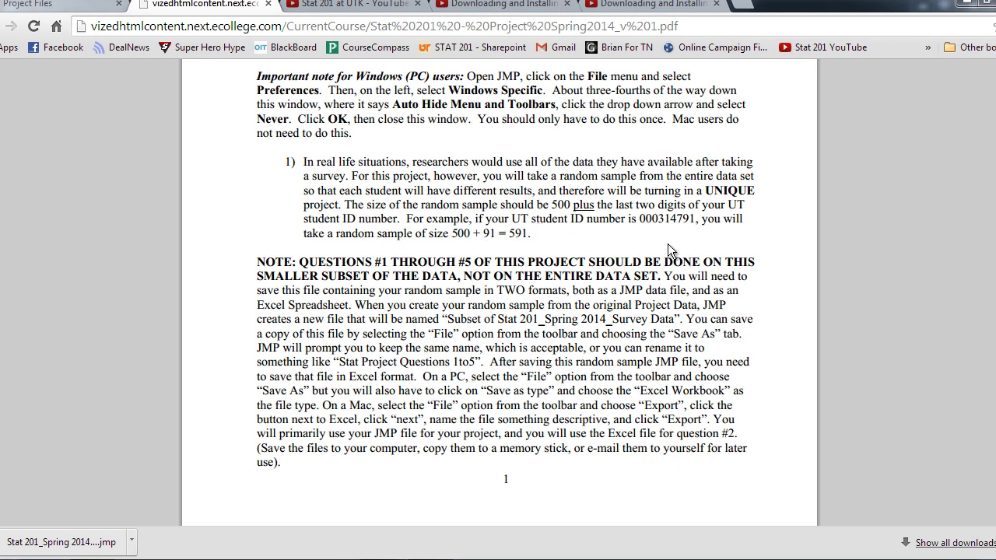
drag(633, 219, 700, 223)
click(703, 223)
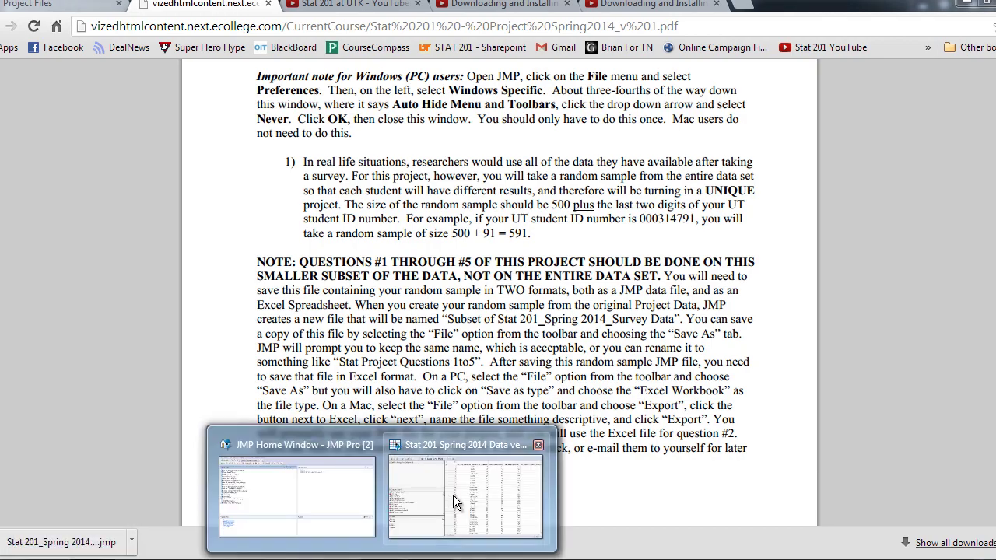
- Subset the survey table into a random sample of 591 rows
click(453, 494)
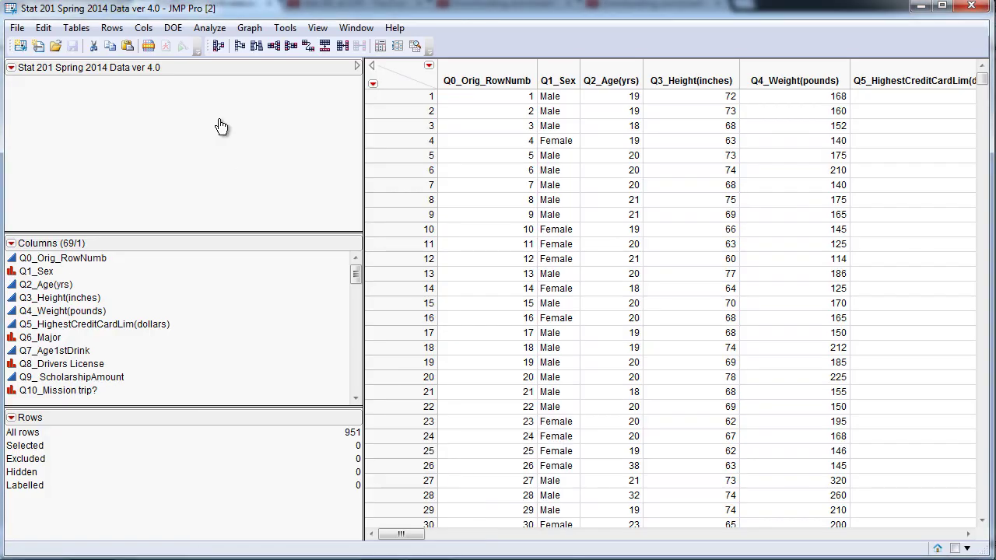
click(76, 29)
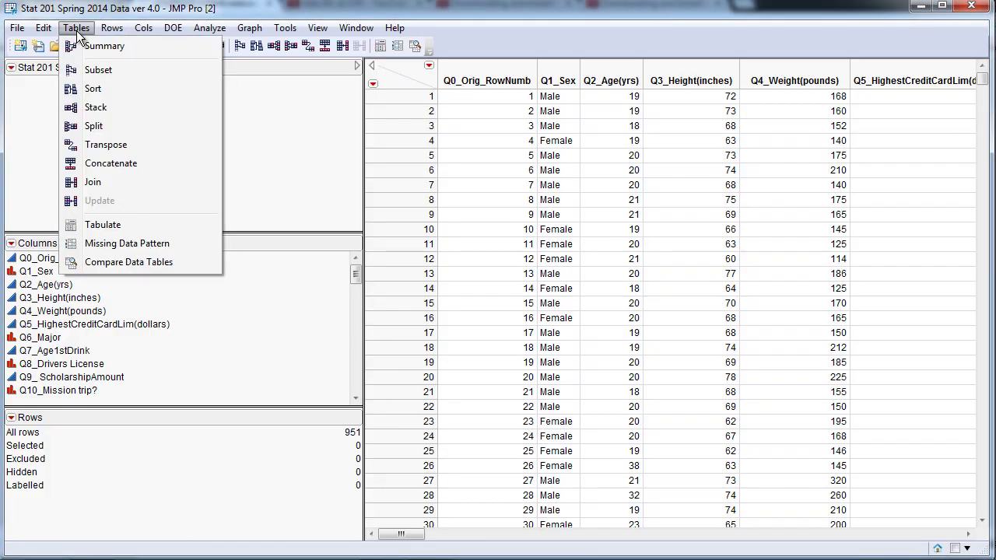
click(138, 68)
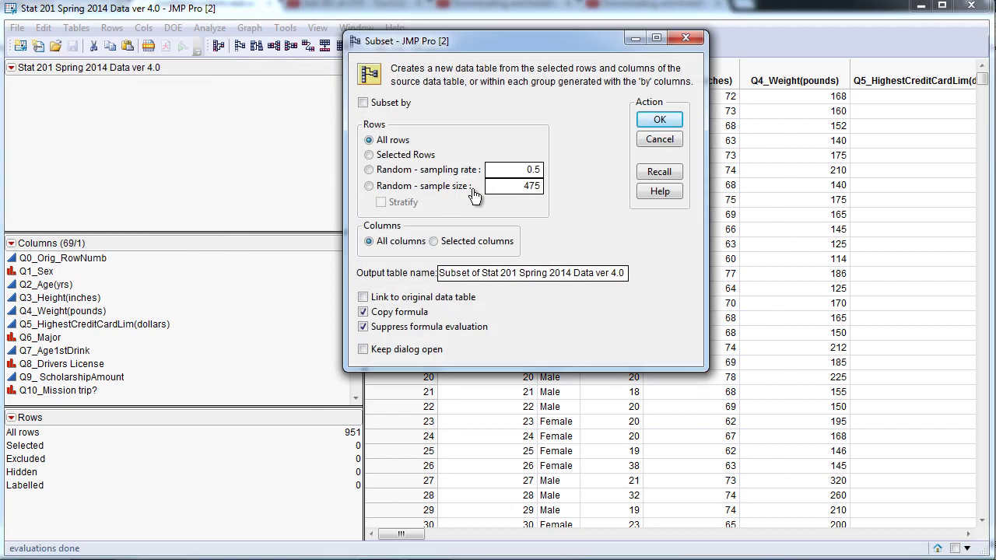
click(432, 189)
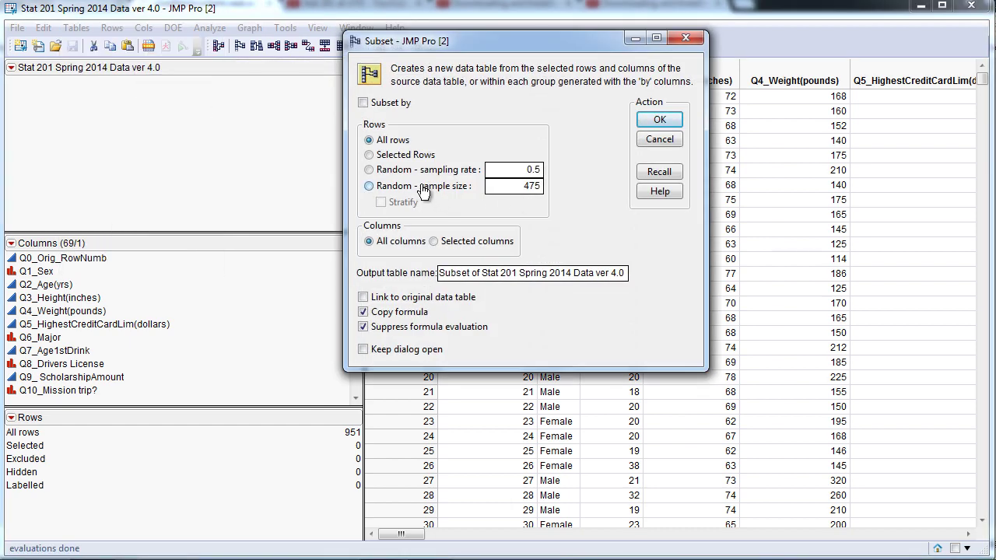
click(537, 187)
text(591)
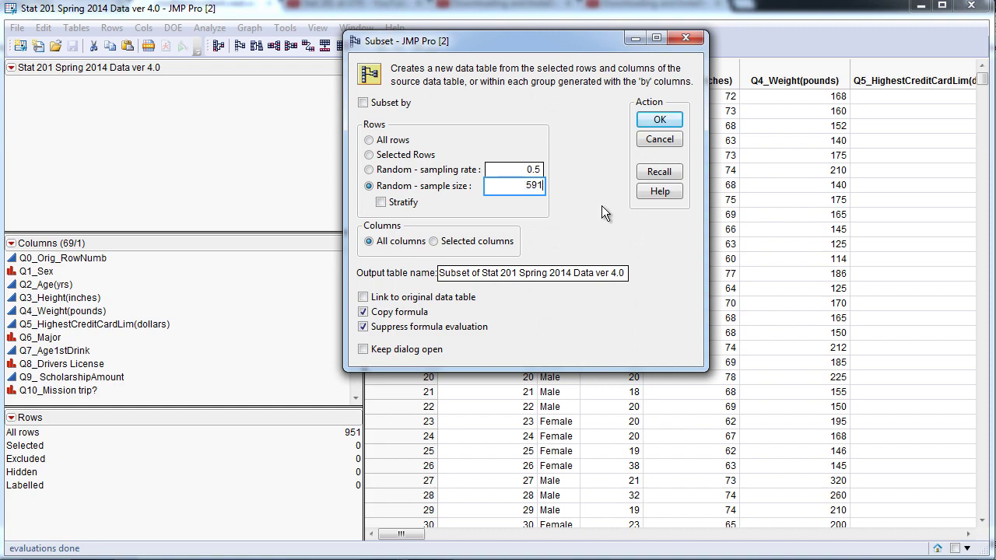
click(649, 122)
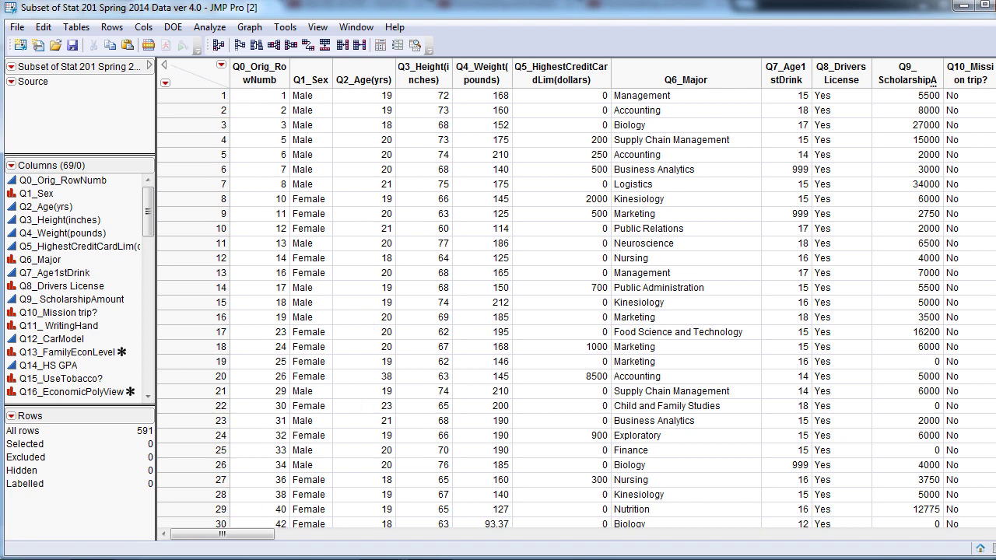
click(307, 559)
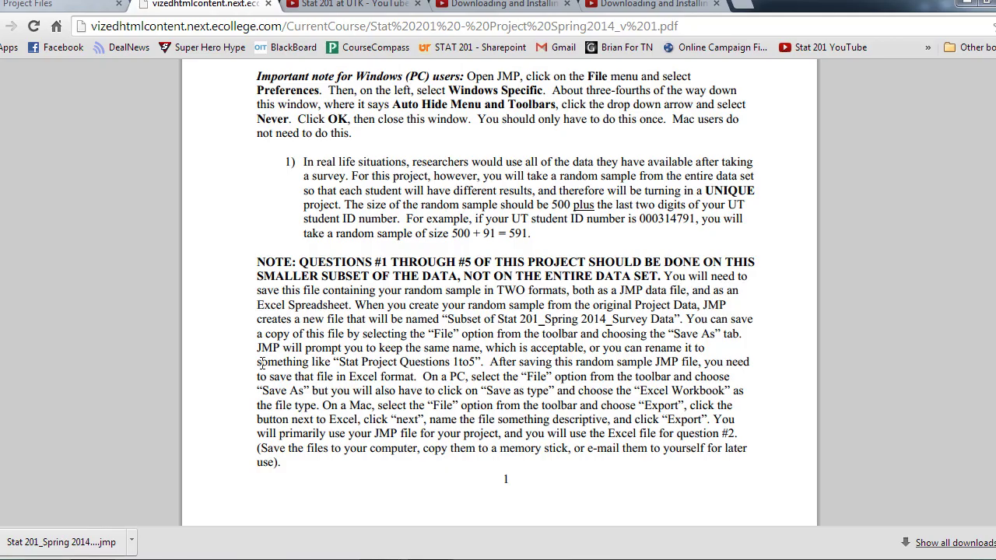
scroll(262, 362, down, 5)
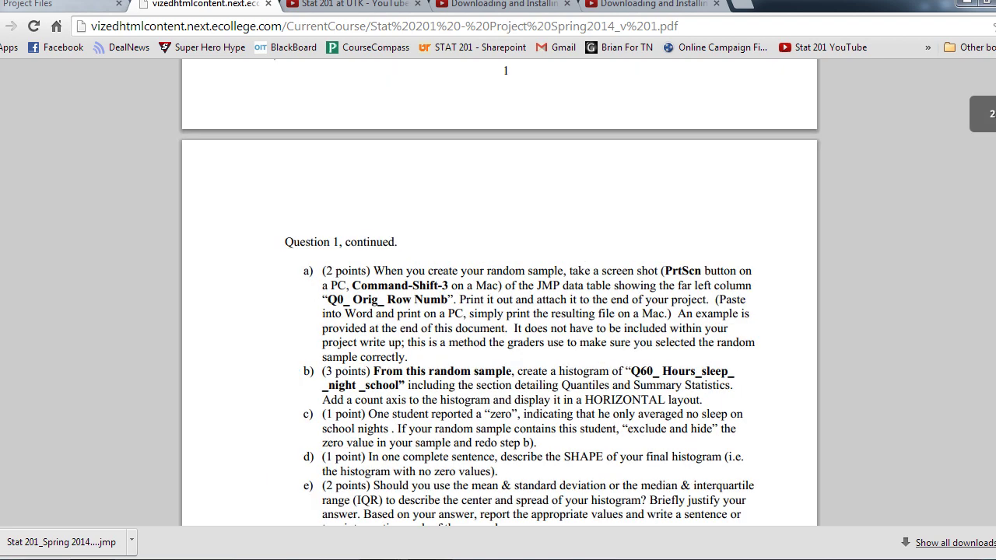
scroll(498, 293, down, 3)
scroll(498, 292, up, 1)
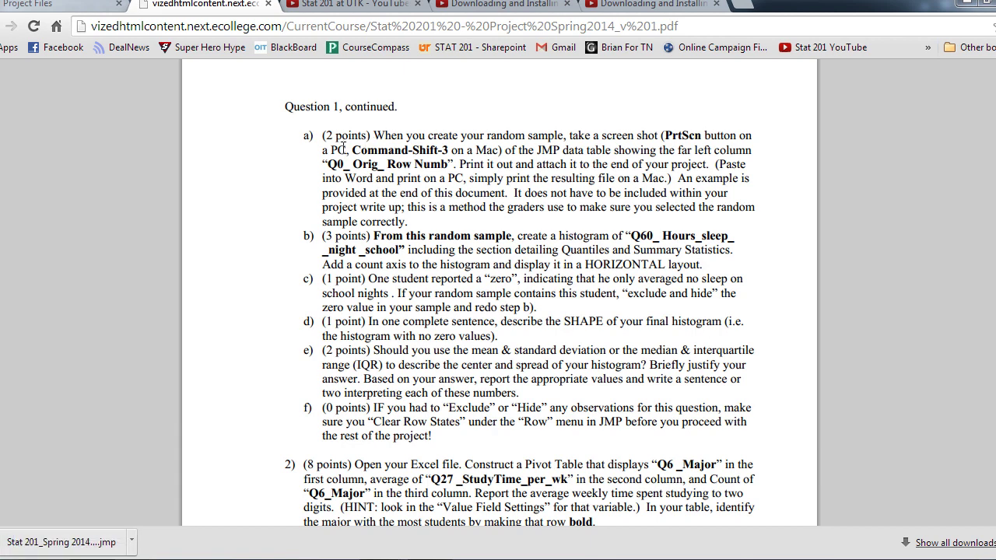
drag(351, 148, 504, 149)
click(502, 149)
click(66, 498)
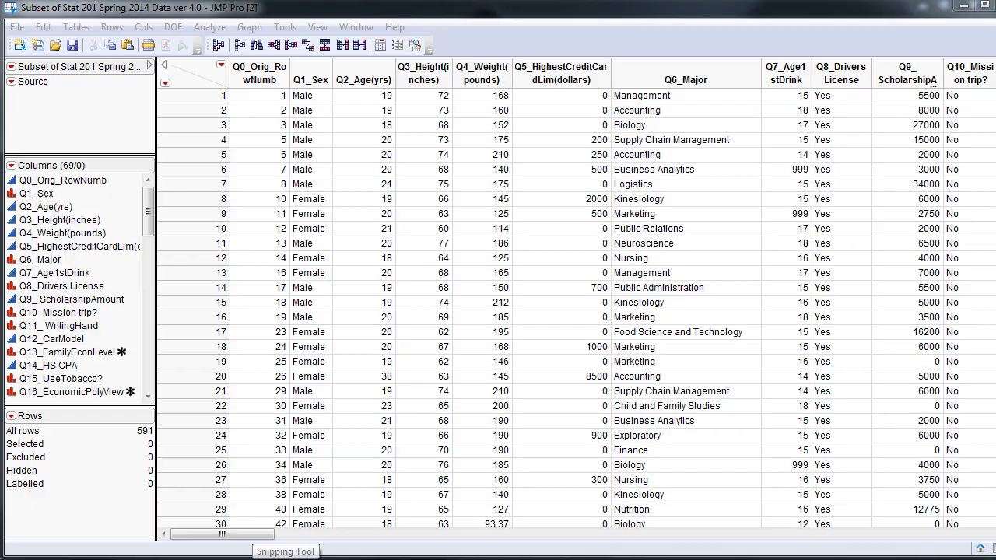
- Snip JMP's Rows panel showing All rows 591, then minimize Snipping Tool
click(286, 557)
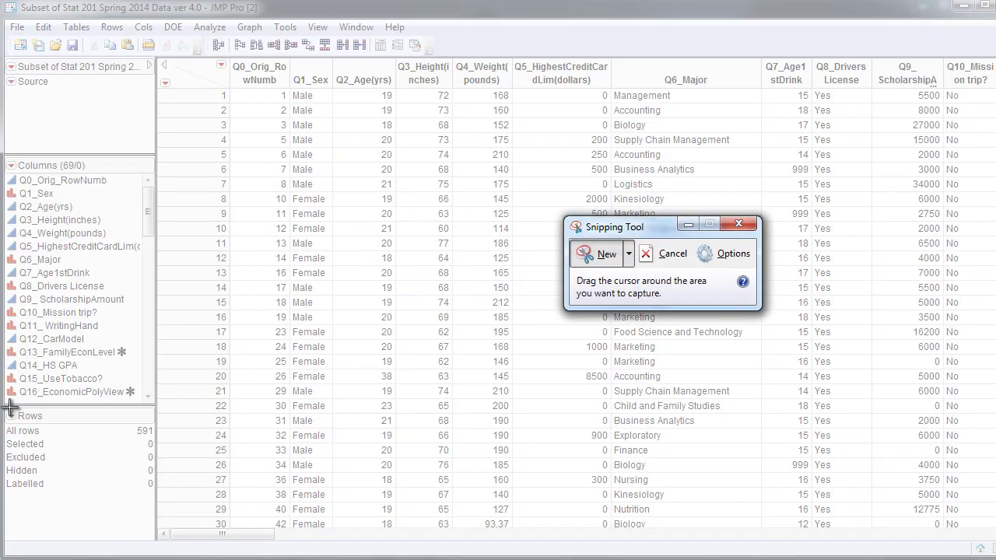
drag(3, 406, 157, 536)
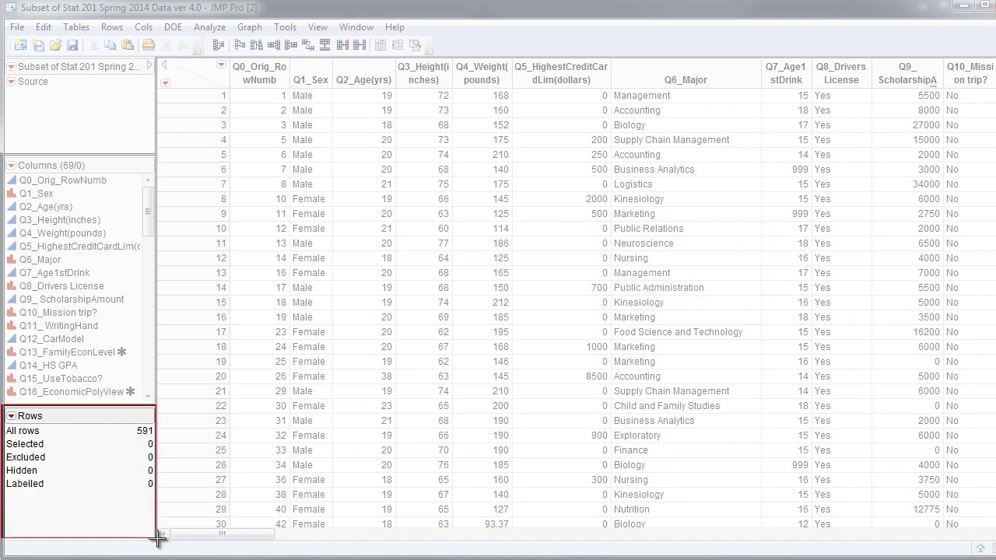
drag(157, 537, 157, 537)
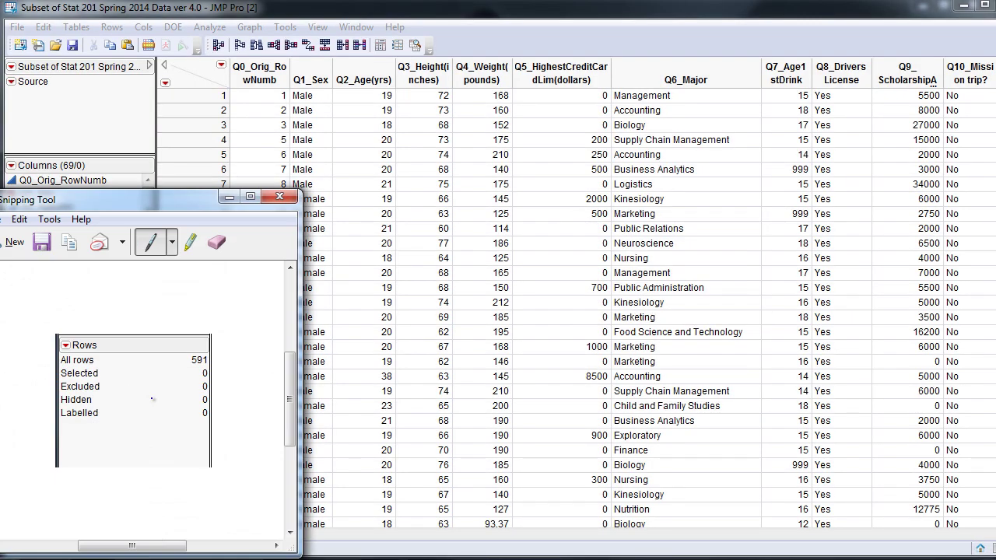
drag(118, 204, 410, 121)
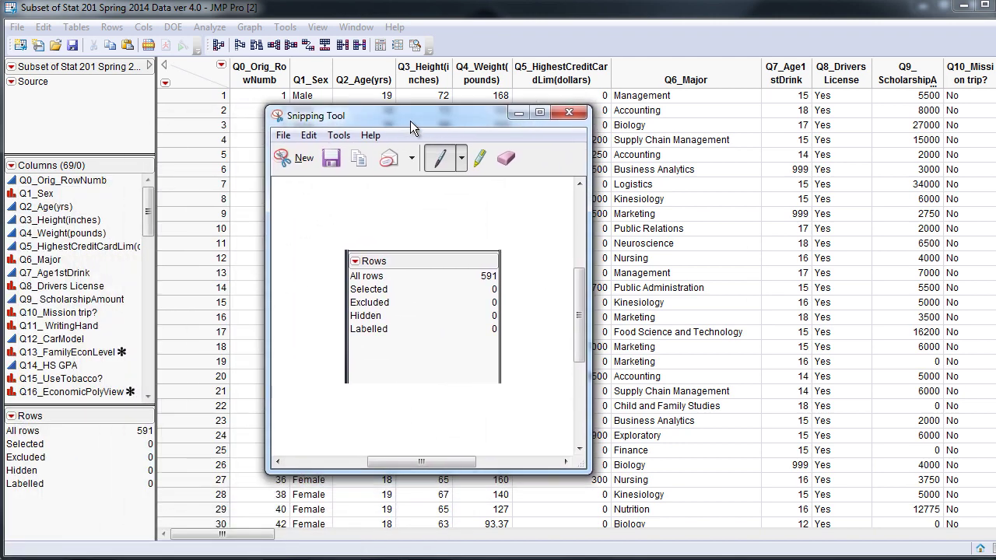
key(super)
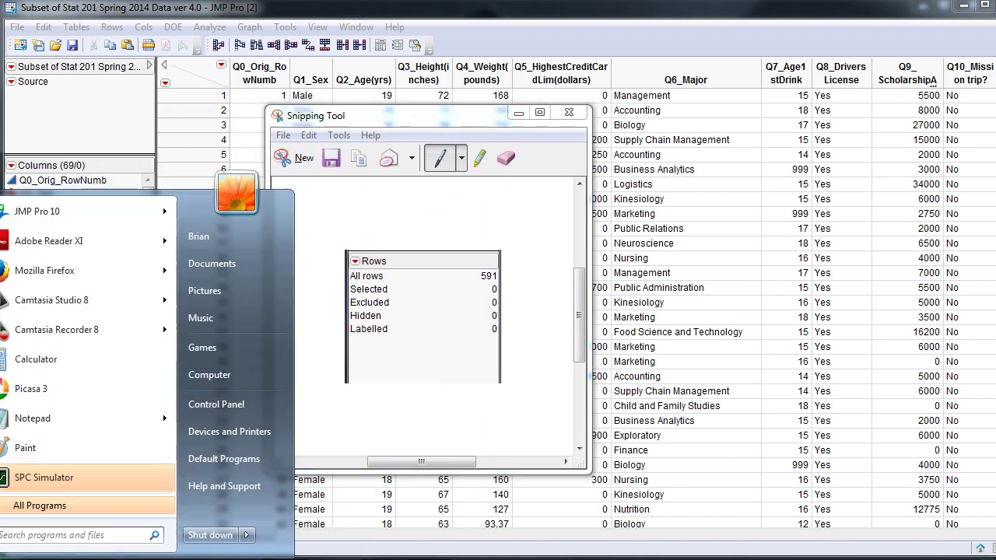
key(Escape)
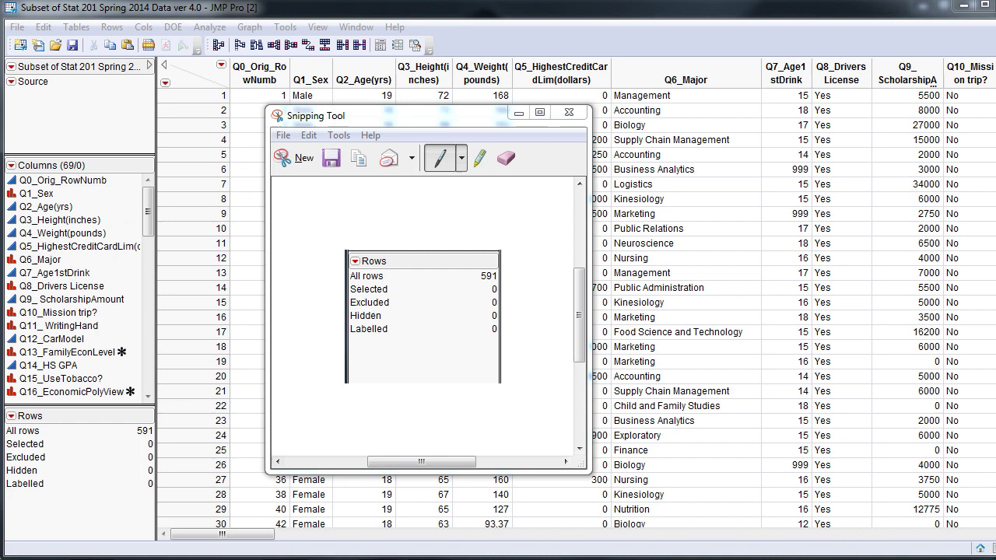
drag(341, 118, 367, 107)
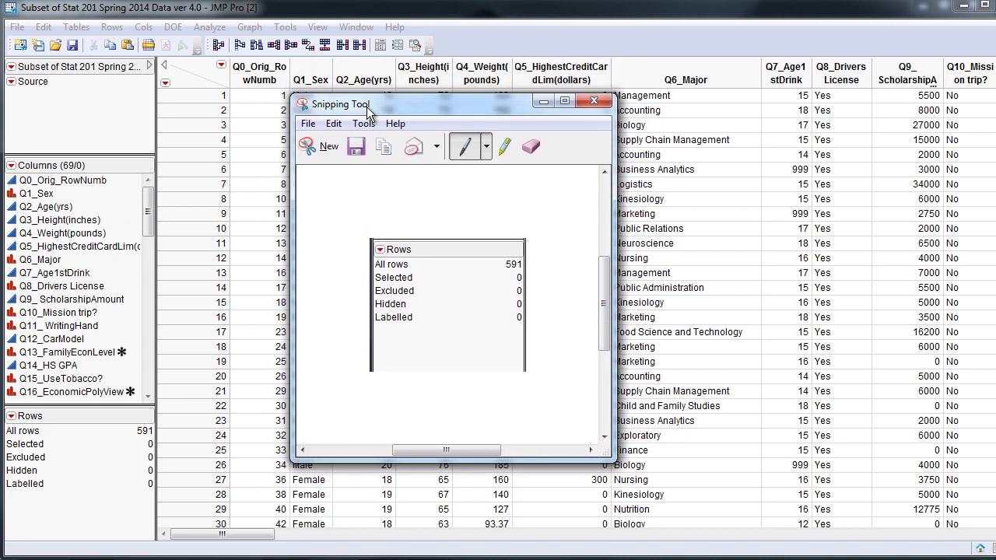
click(326, 144)
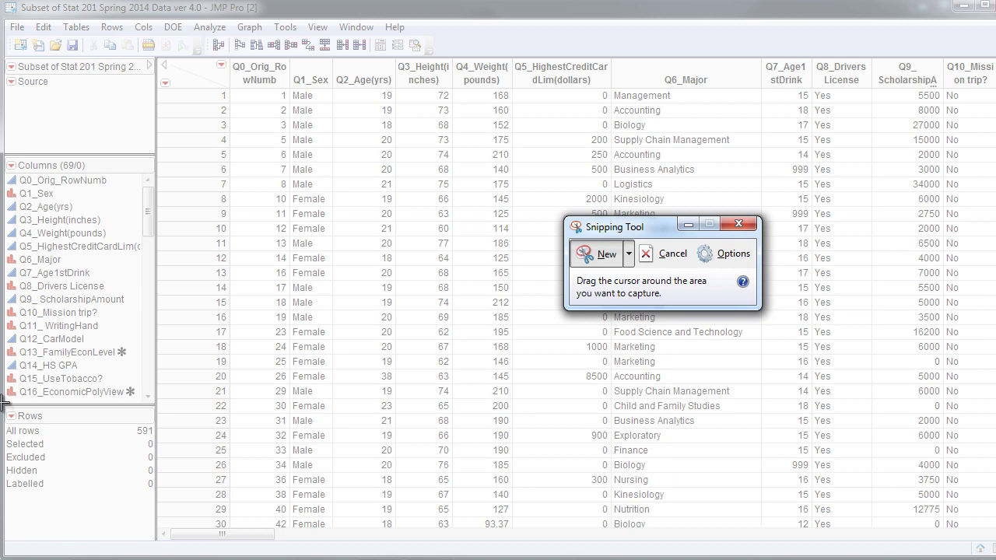
drag(5, 403, 157, 546)
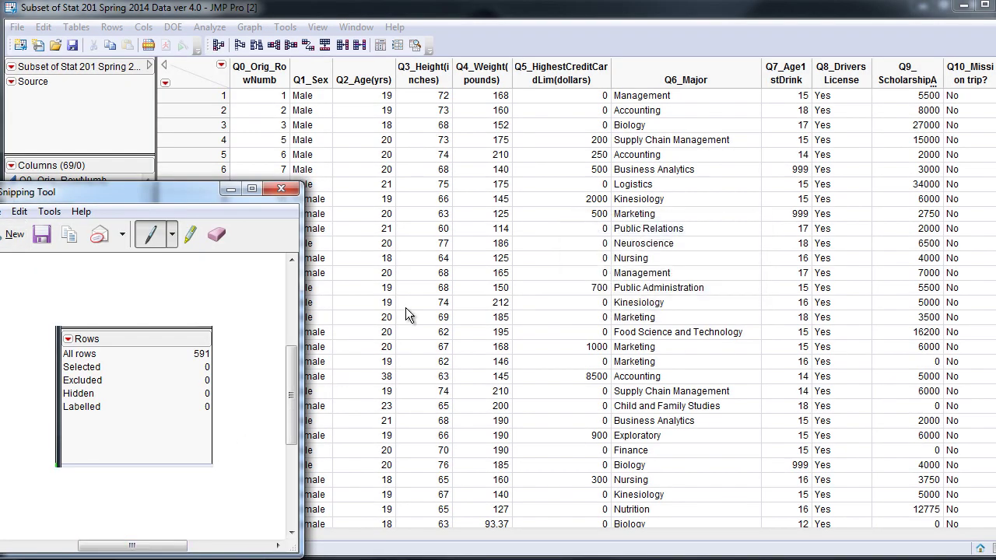
click(229, 189)
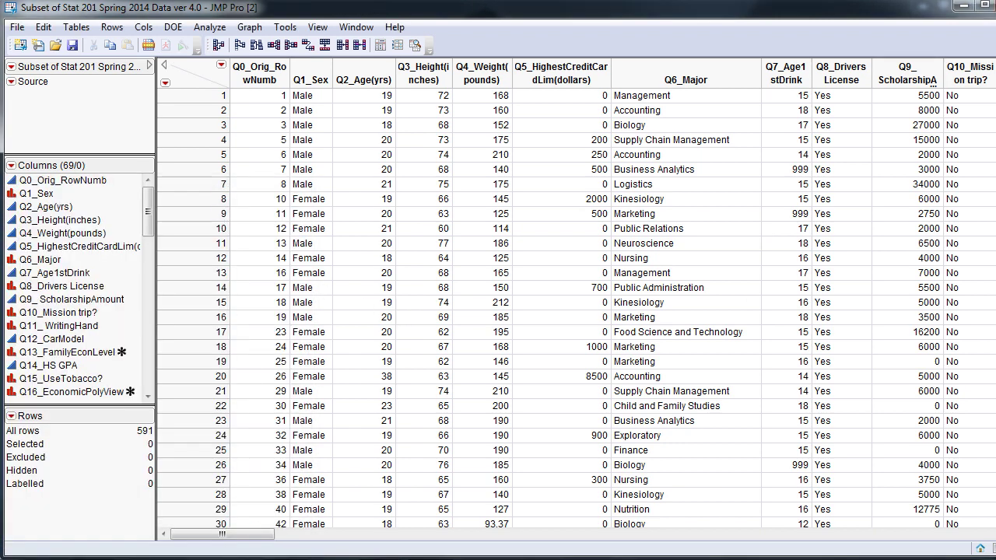
- Highlight part b) of Question 1 in the PDF, then return to the JMP subset table
key(alt+Tab)
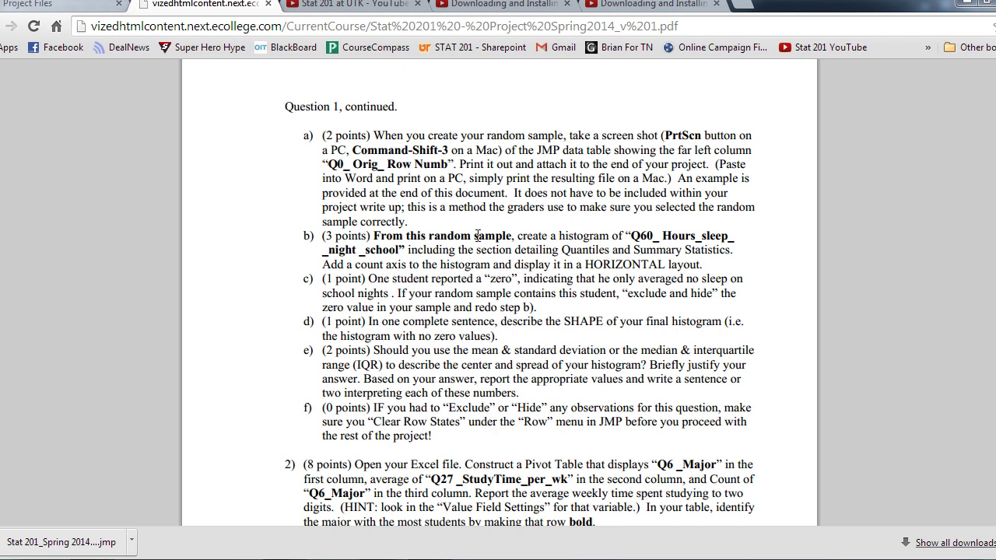
drag(314, 237, 707, 265)
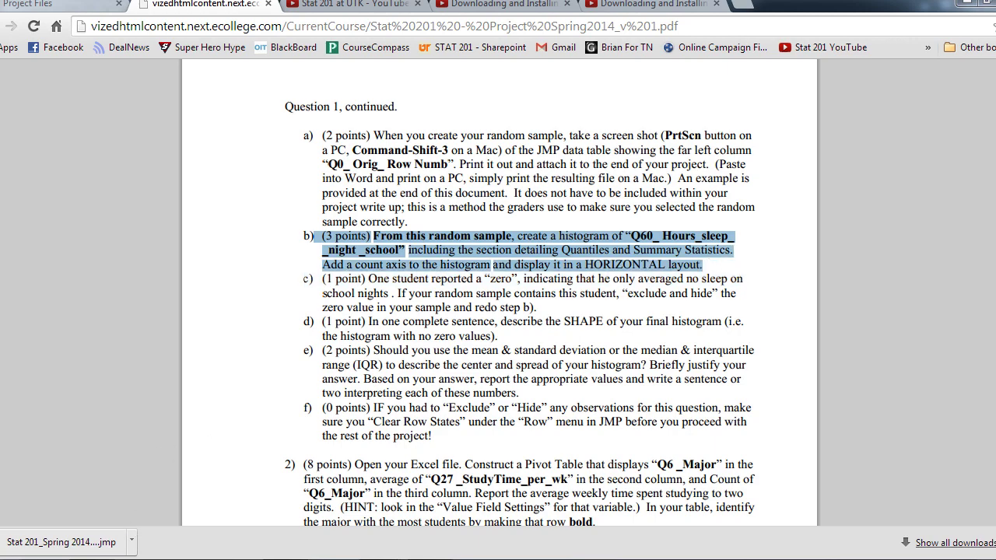
click(101, 559)
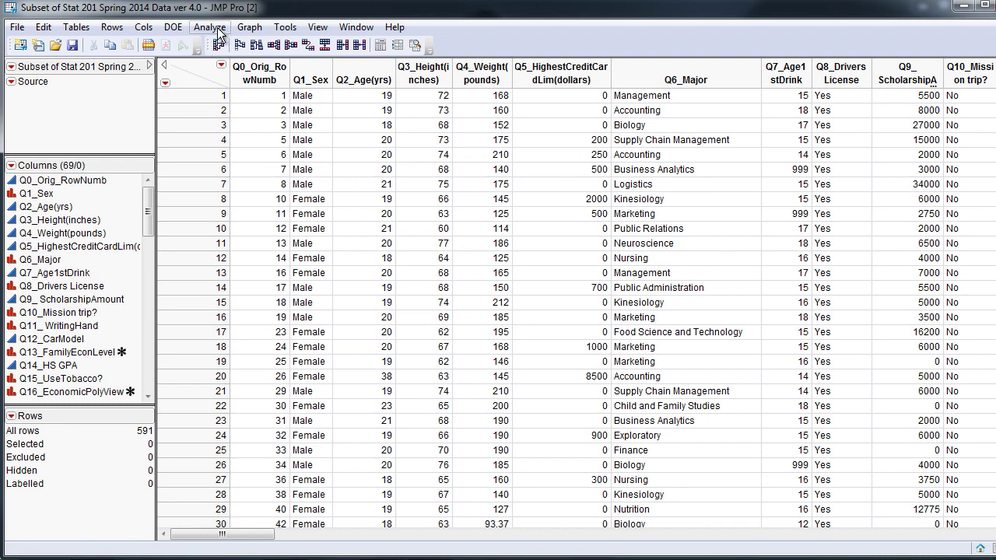
- Run Analyze > Distribution with Q7_Age1stDrink as the Y, Columns variable
click(217, 28)
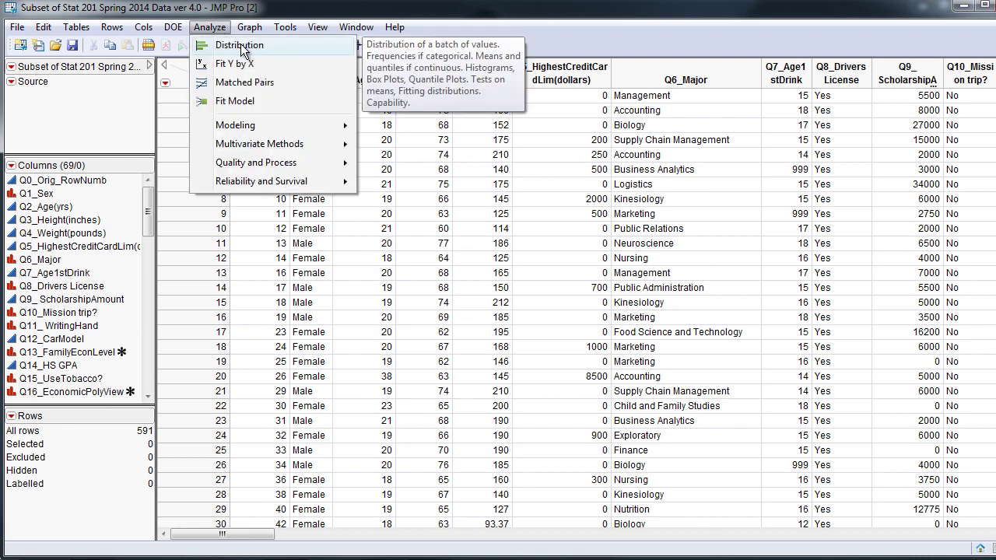
click(243, 48)
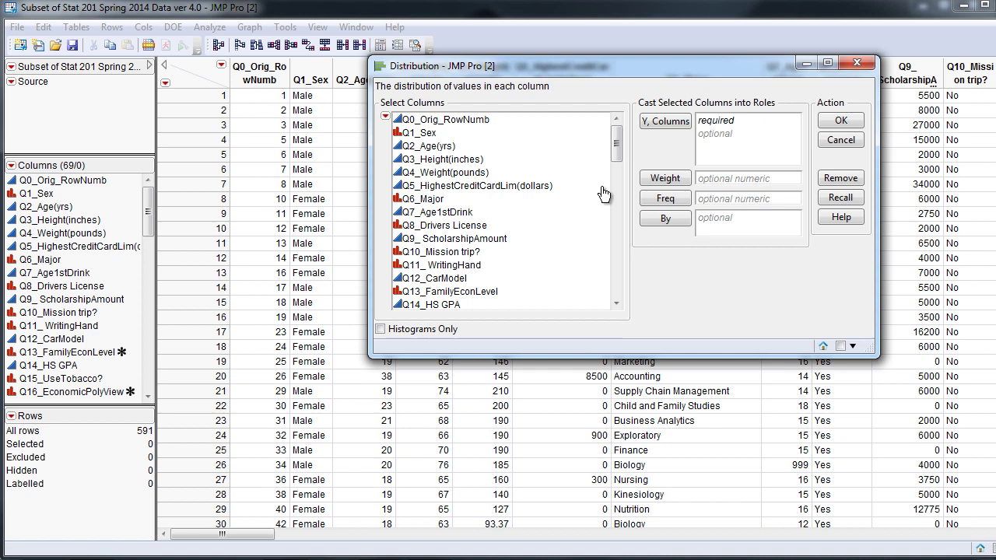
click(463, 214)
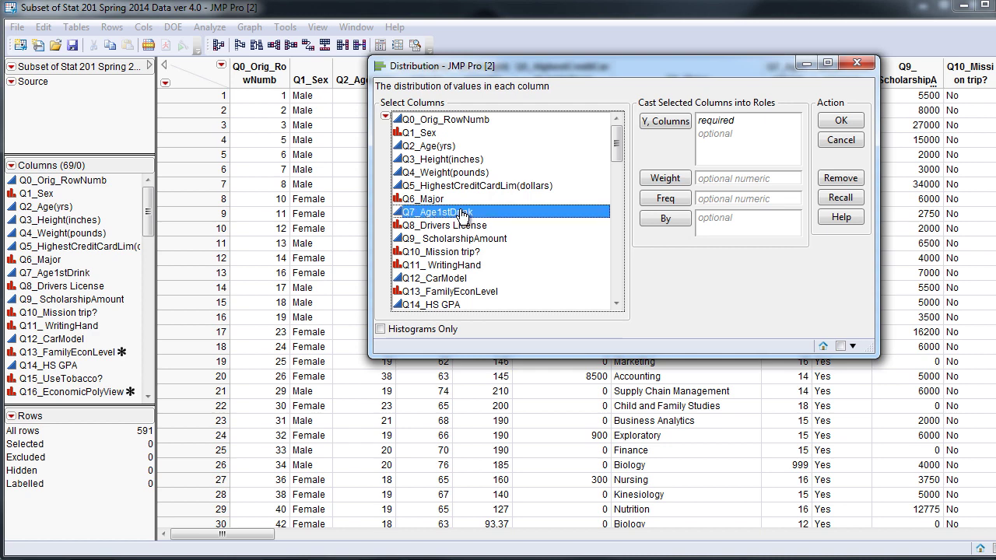
double_click(463, 213)
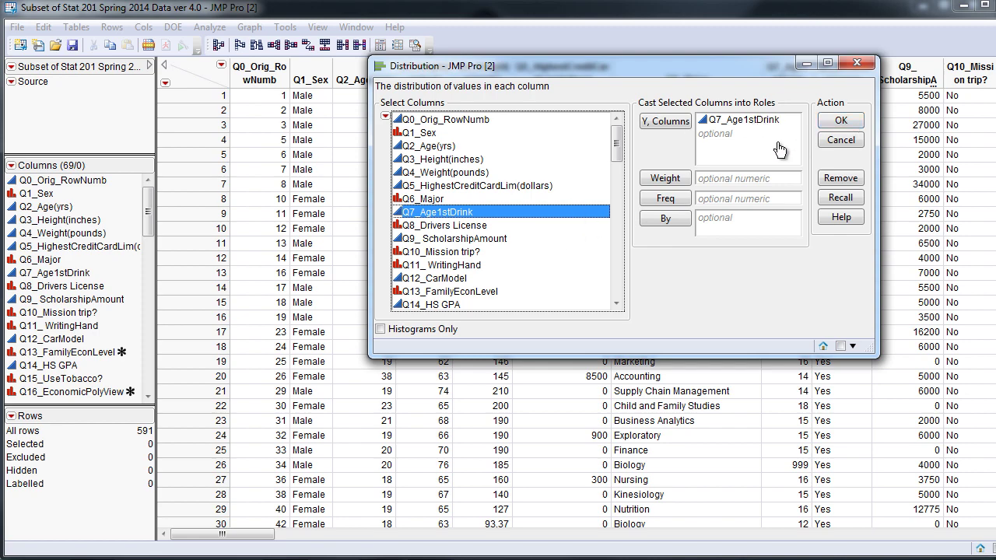
click(839, 120)
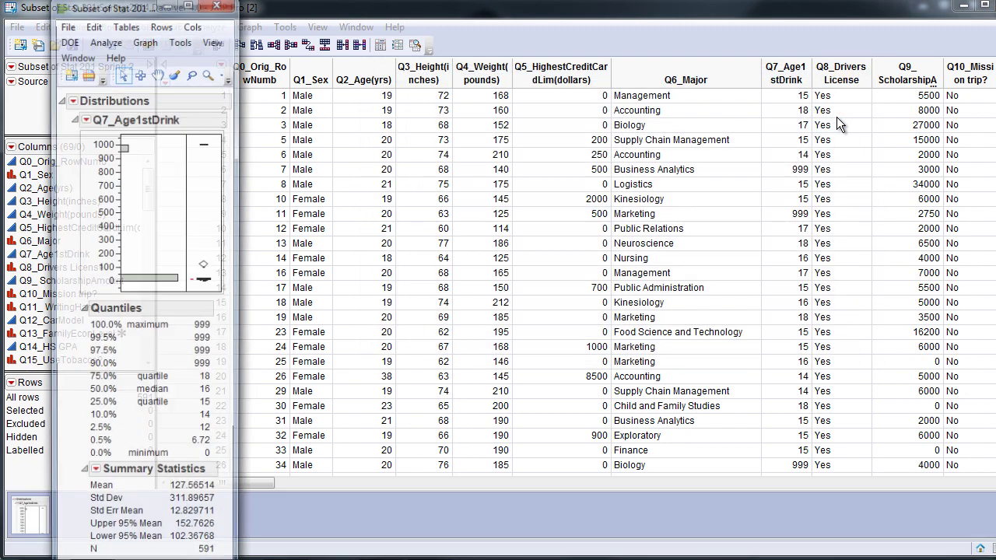
- Move the report to mid-screen and apply Stack for a horizontal histogram layout
drag(122, 11, 285, 150)
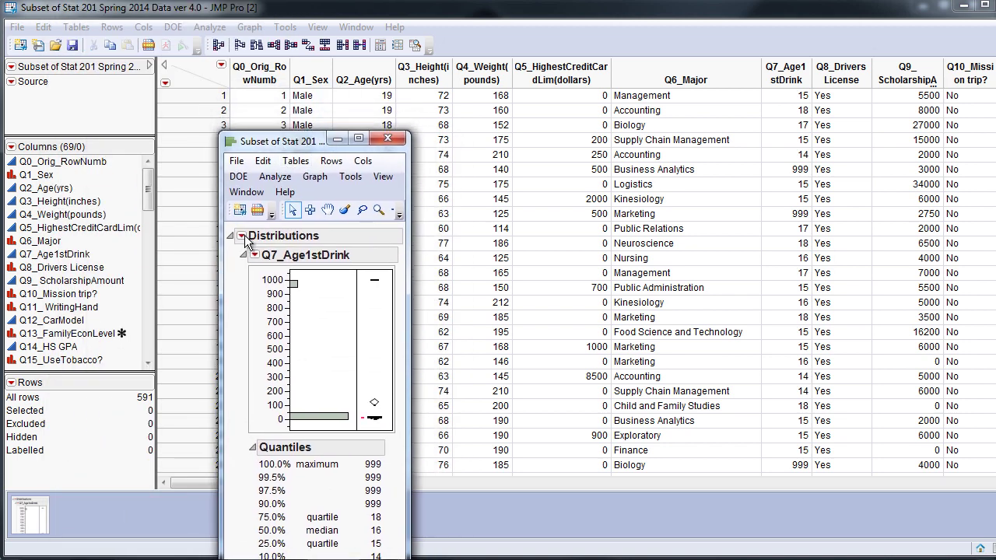
click(242, 234)
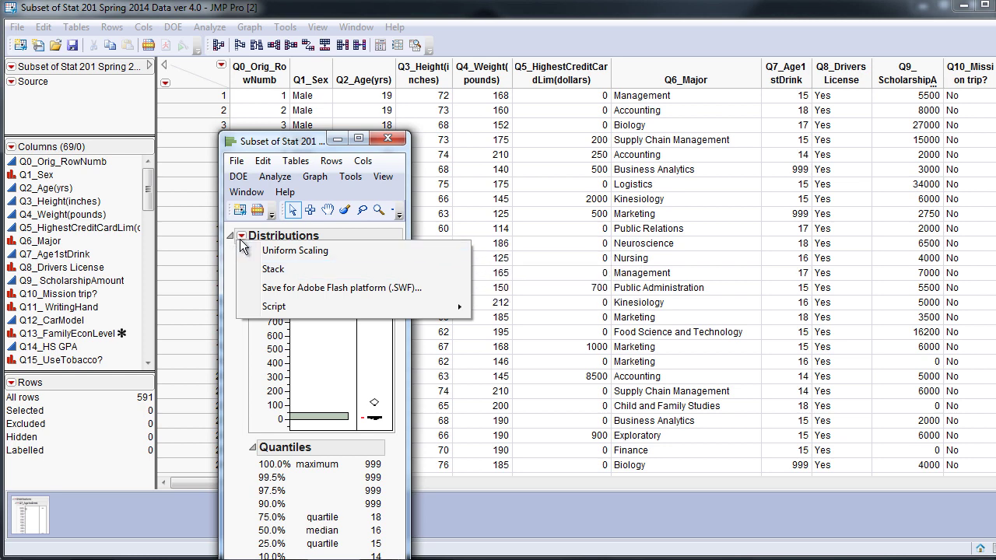
click(273, 269)
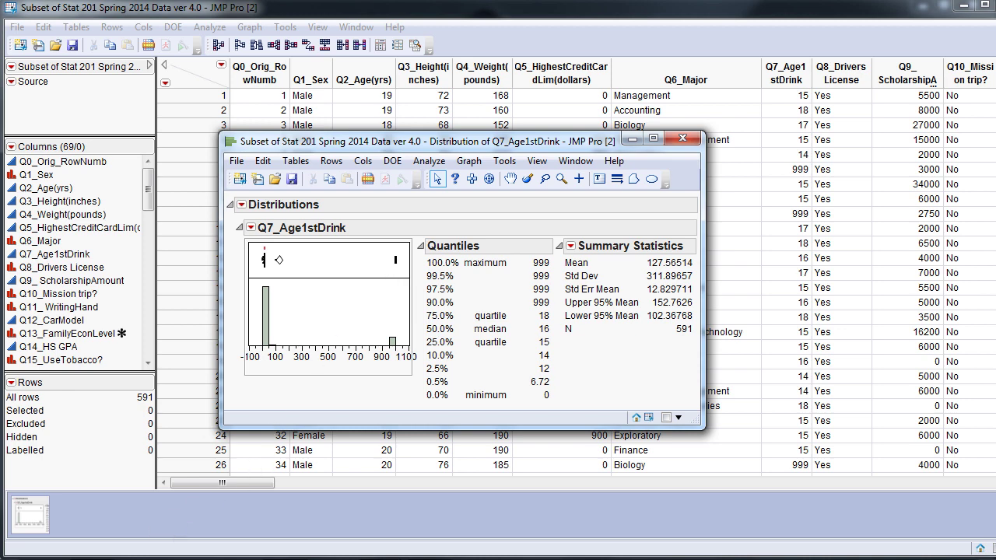
- Revisit the part b) instructions in the PDF and clear their highlight
mouse_move(94, 556)
click(91, 490)
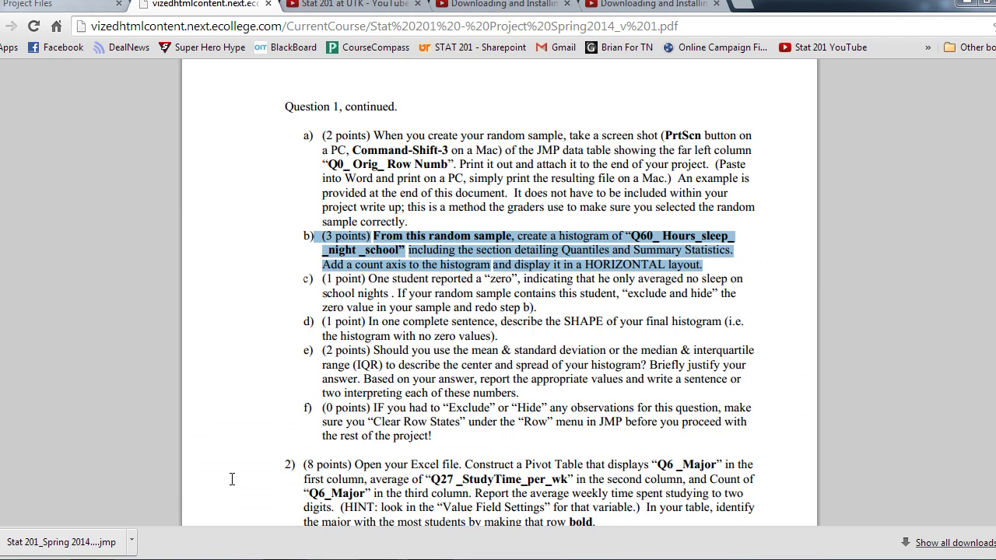
click(563, 322)
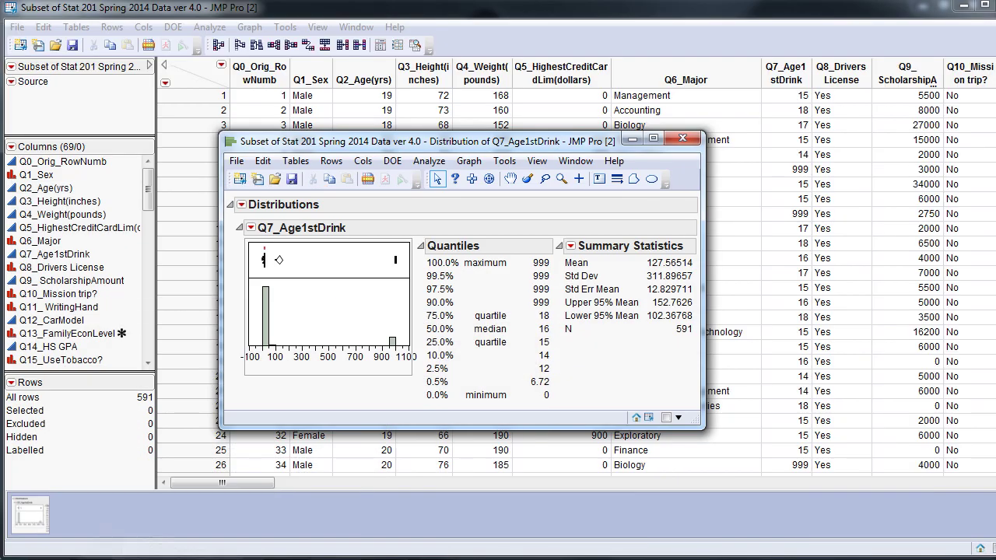
- Turn on Count Axis under Histogram Options for the Q7_Age1stDrink histogram
click(251, 229)
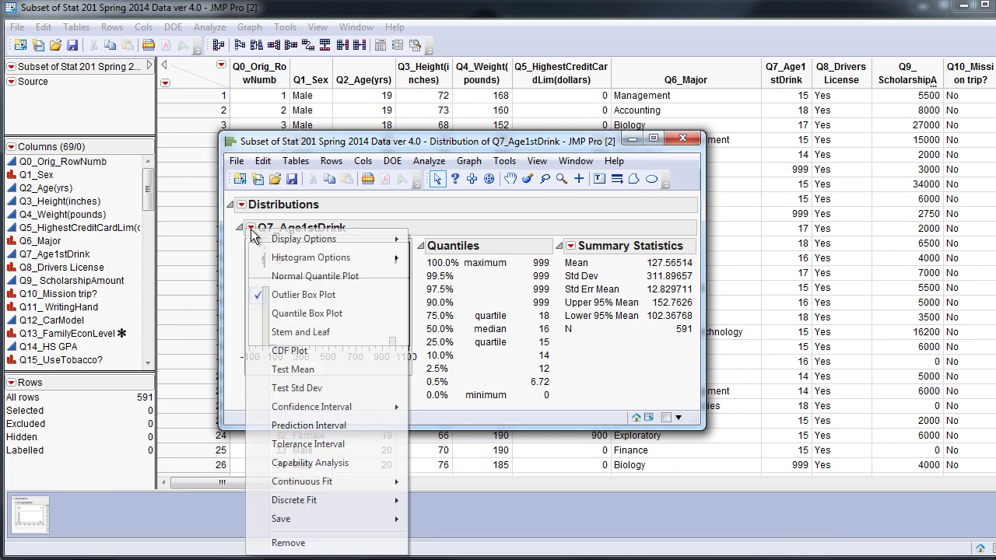
mouse_move(287, 256)
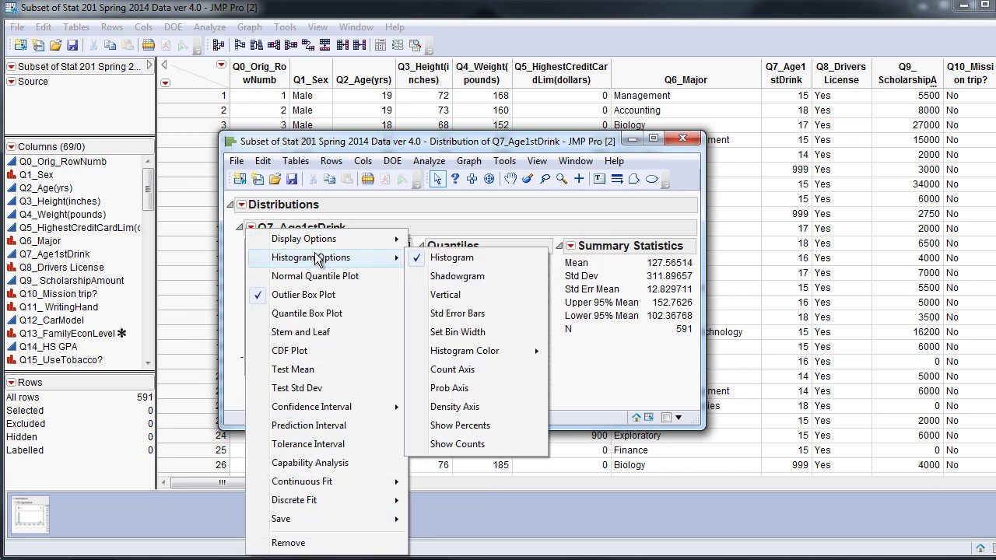
click(470, 380)
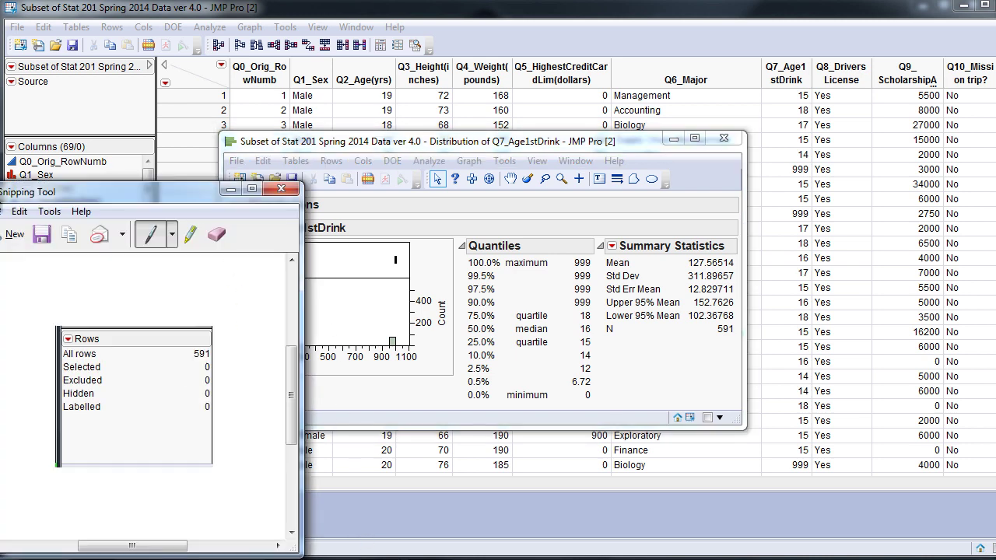
- Snip the whole Q7_Age1stDrink distribution report with its count axis, then minimize Snipping Tool
click(13, 106)
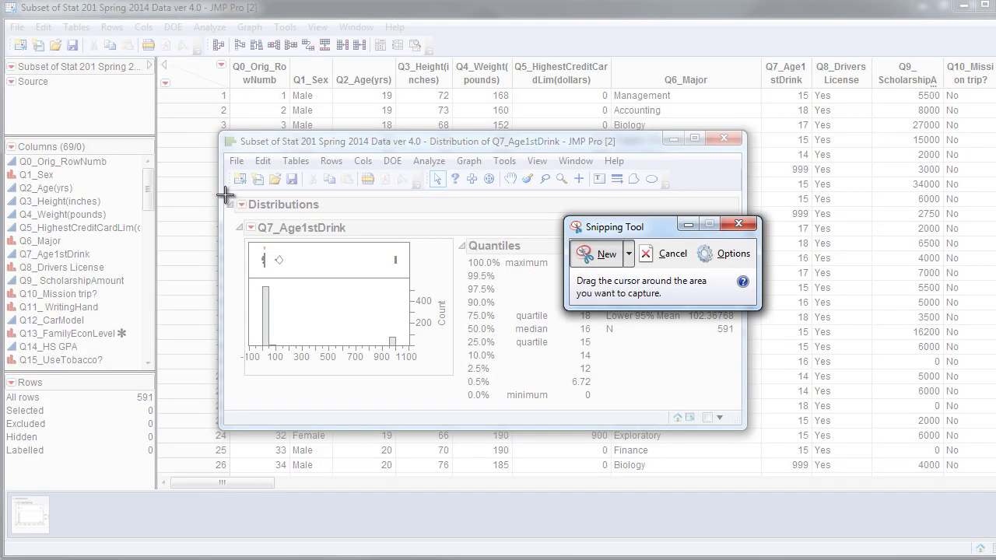
drag(225, 193, 743, 407)
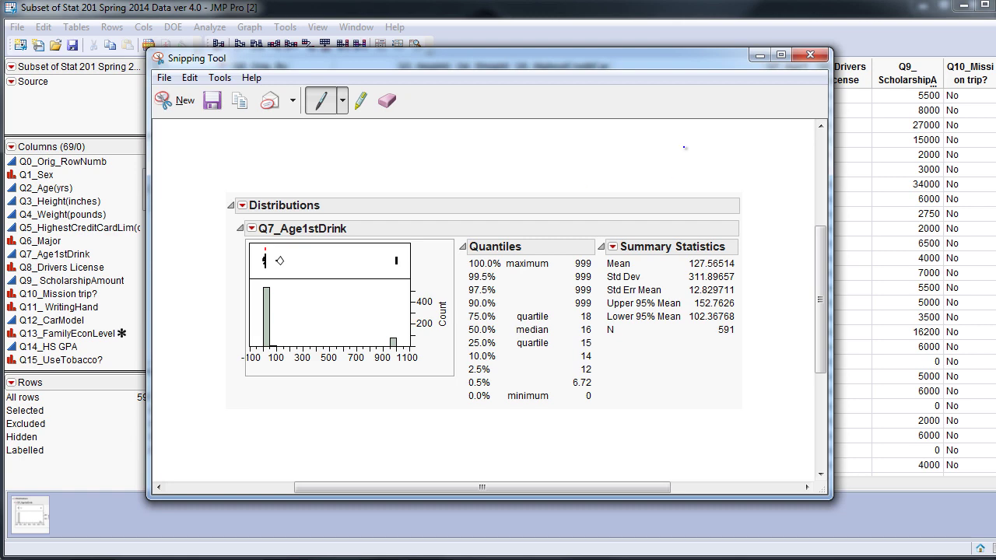
click(760, 55)
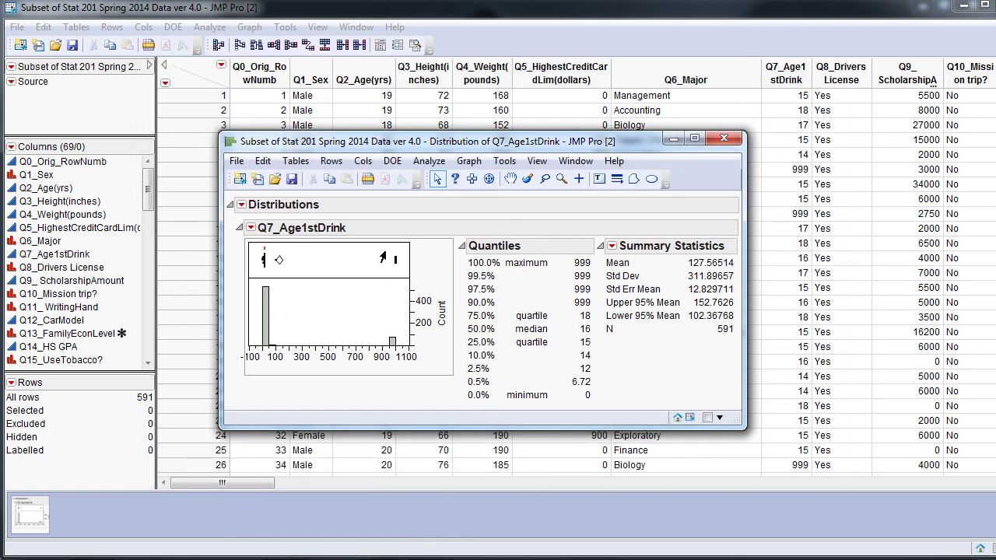
- Select the 67 rows at the 999 outlier in the box plot, then exclude and hide them
drag(382, 251, 399, 271)
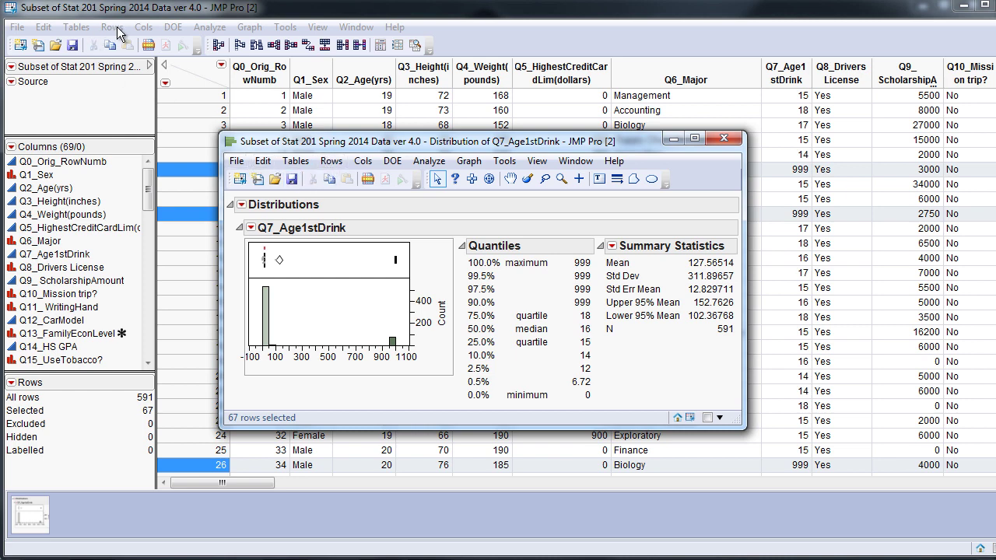
click(342, 161)
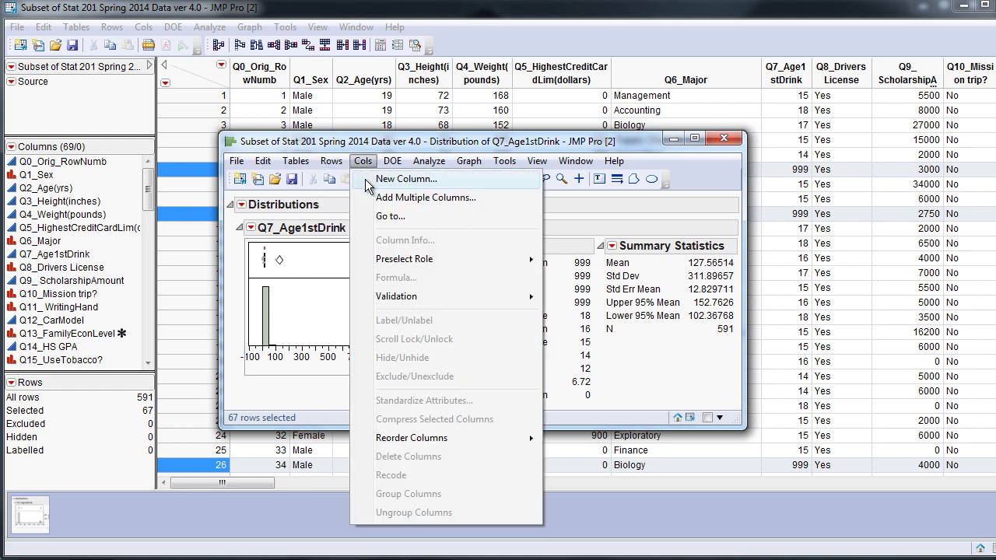
click(346, 178)
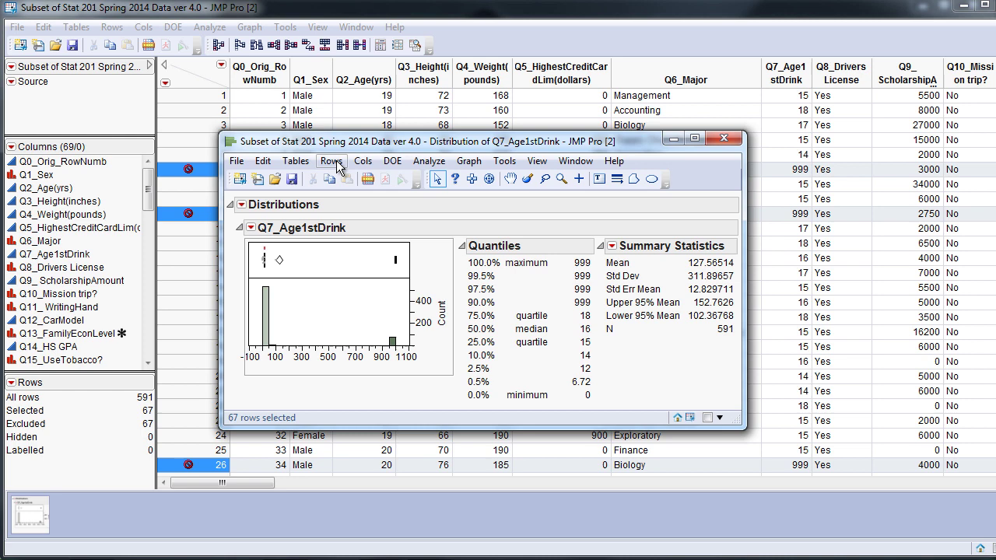
click(336, 160)
click(360, 200)
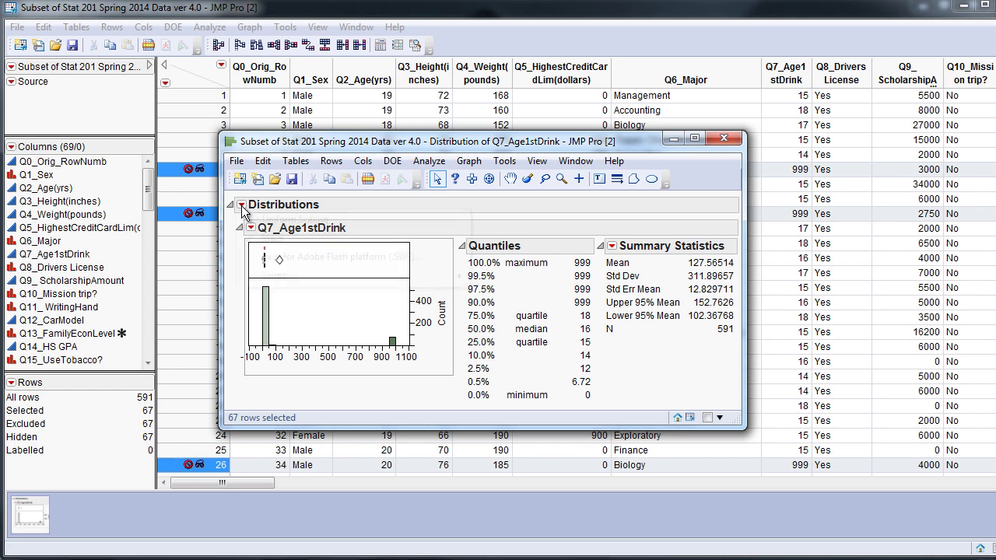
- Redo the Q7_Age1stDrink distribution analysis and move the new report (N 524) into view
click(241, 205)
mouse_move(295, 274)
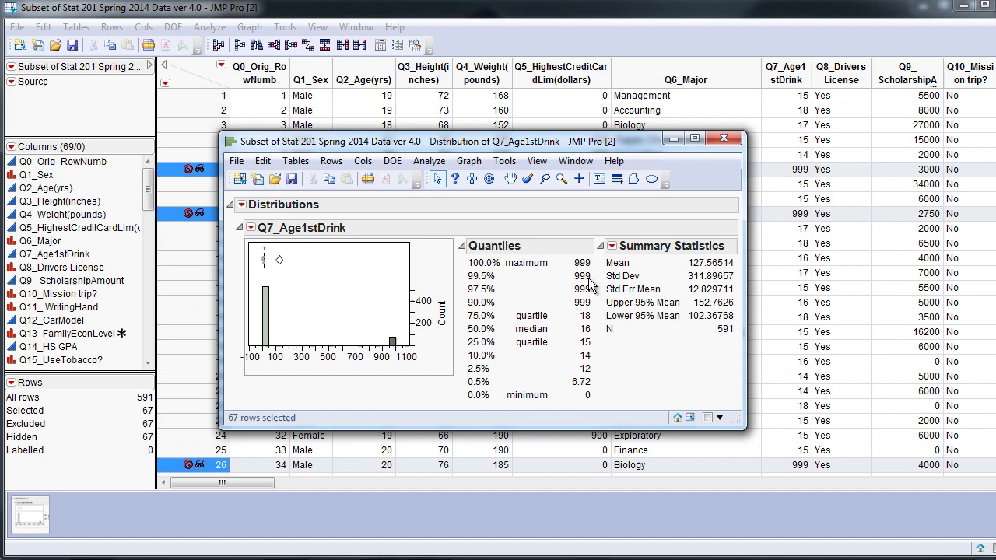
drag(489, 33, 529, 185)
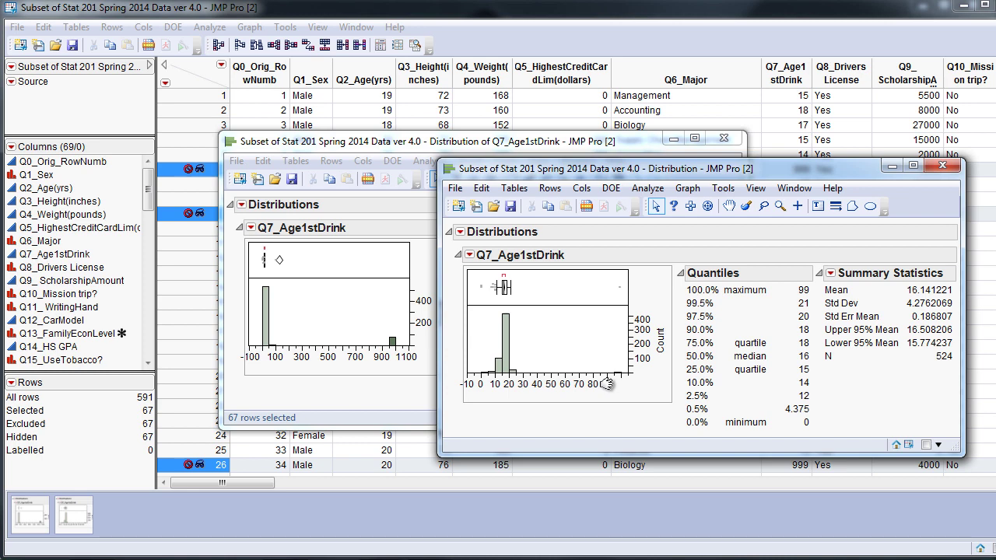
- Rescale the histogram axis to 0–100, then hide and exclude the outlying 99 value
mouse_move(606, 384)
mouse_down()
mouse_move(603, 356)
mouse_move(609, 376)
mouse_move(598, 372)
mouse_up()
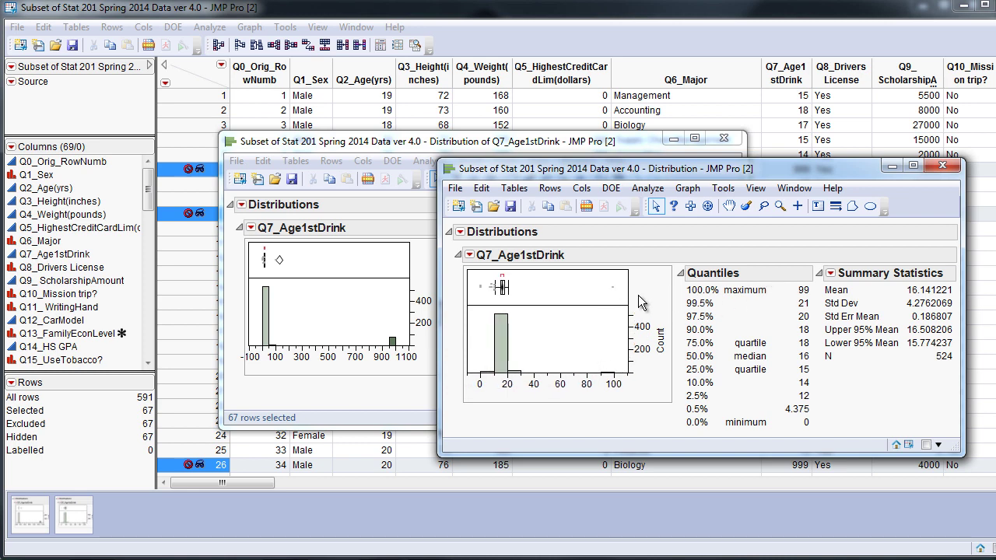
click(612, 287)
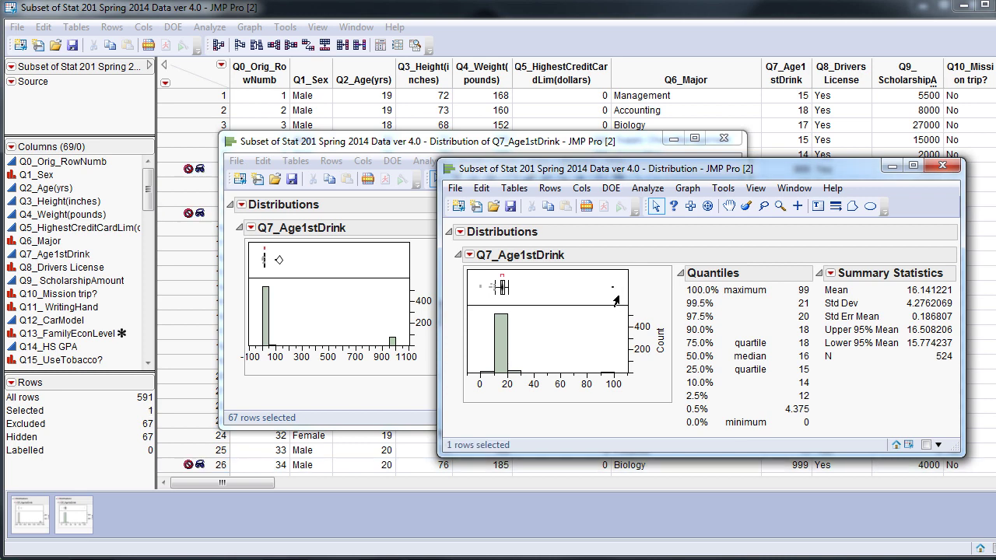
click(550, 188)
click(564, 210)
click(550, 188)
click(571, 223)
- Redo the analysis with the 99 outlier excluded, giving a report with N 523
click(461, 232)
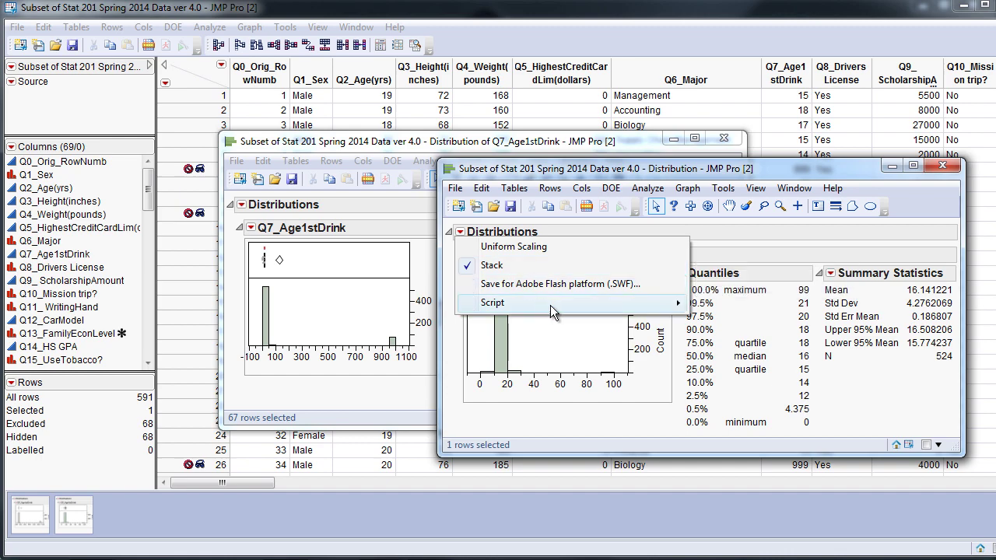
mouse_move(550, 305)
click(735, 299)
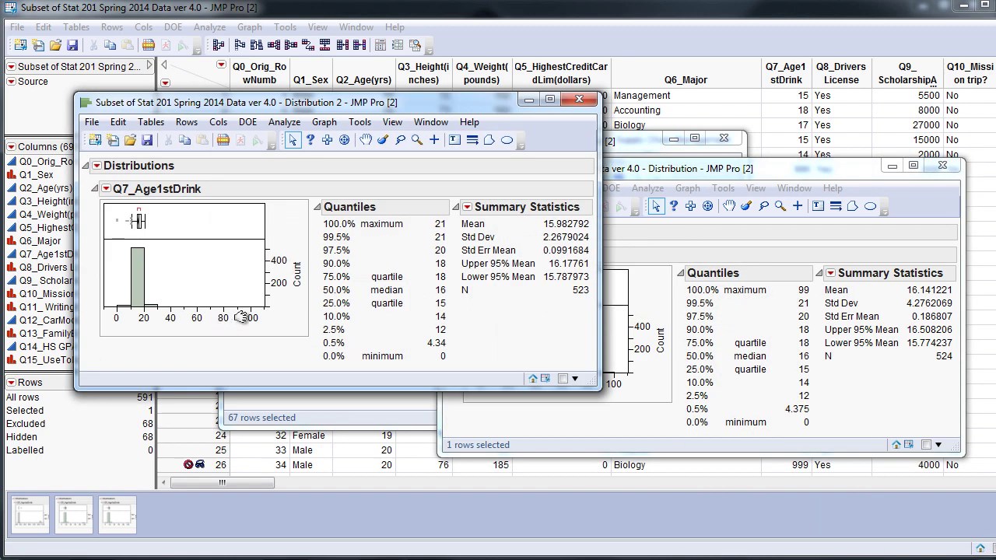
- Rescale the x-axis to 0–25, reposition Distribution 2 and minimize the original report
drag(242, 318, 354, 309)
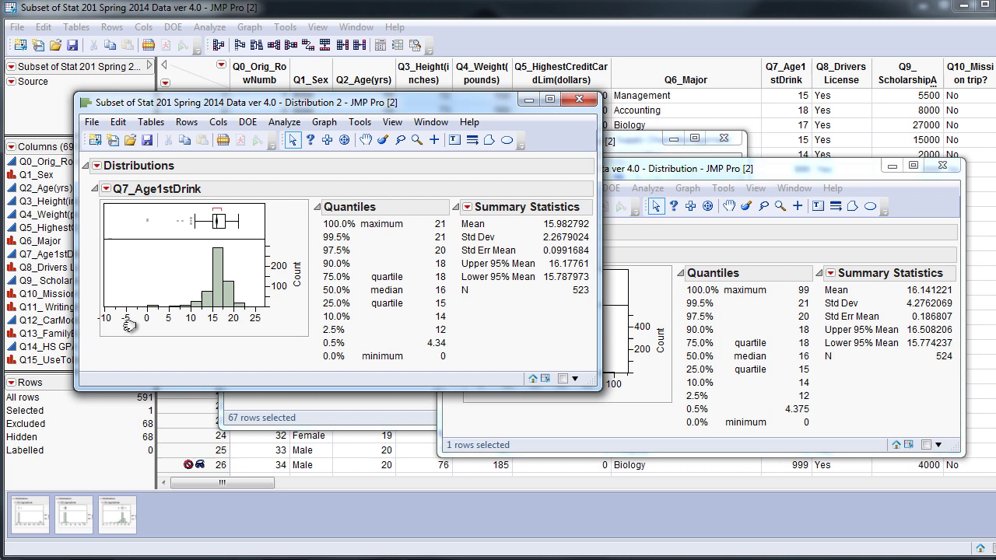
drag(111, 317, 78, 310)
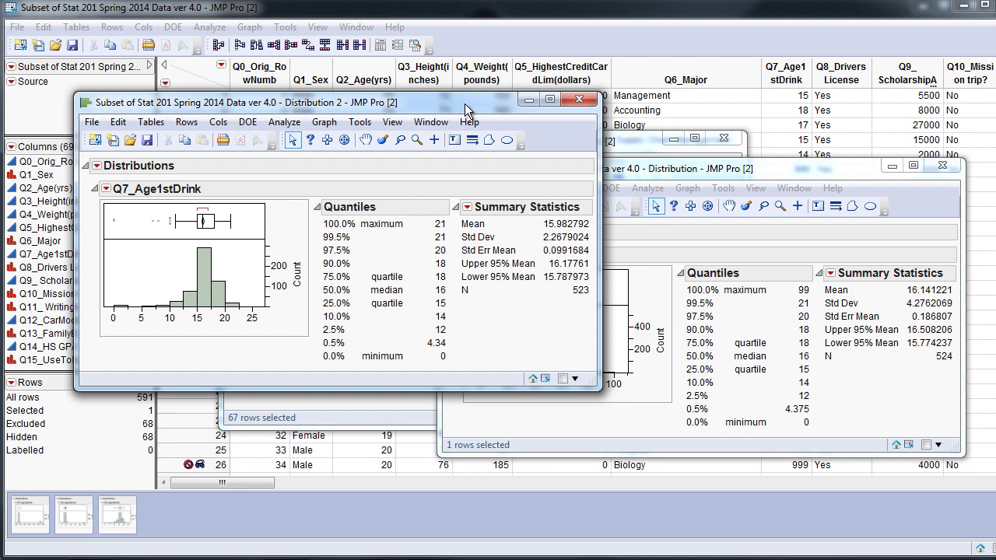
drag(465, 104, 522, 141)
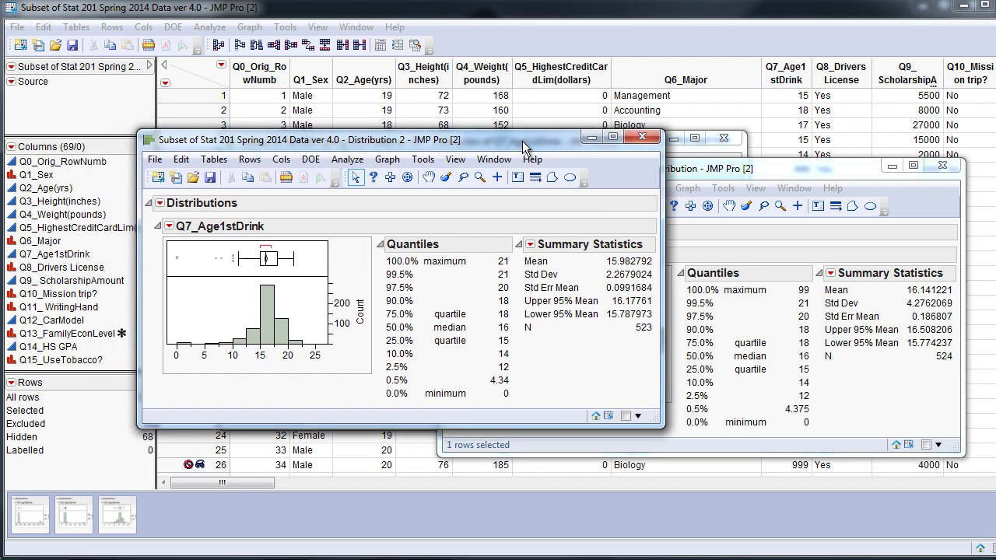
click(893, 167)
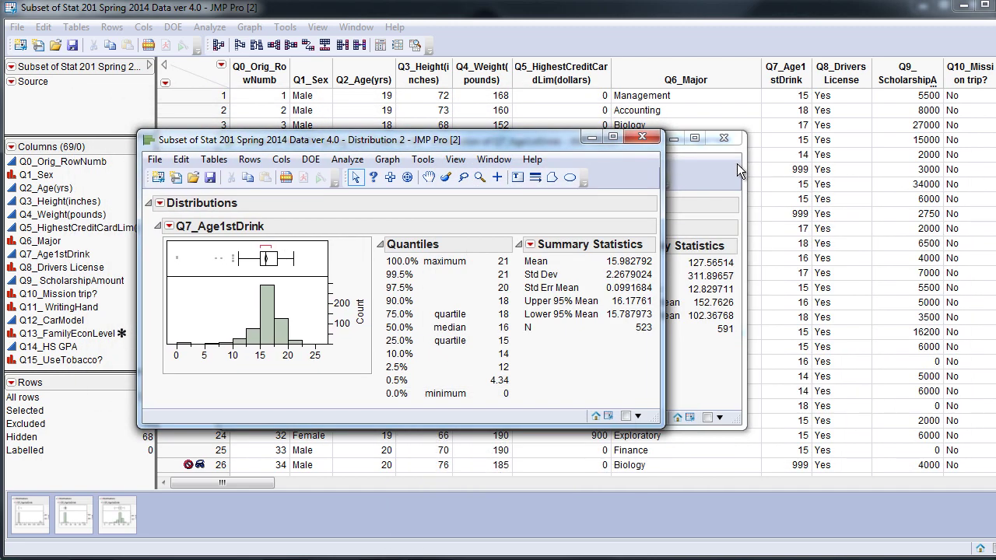
- Minimize the remaining background report and snip the Distribution 2 report (N 523)
click(680, 138)
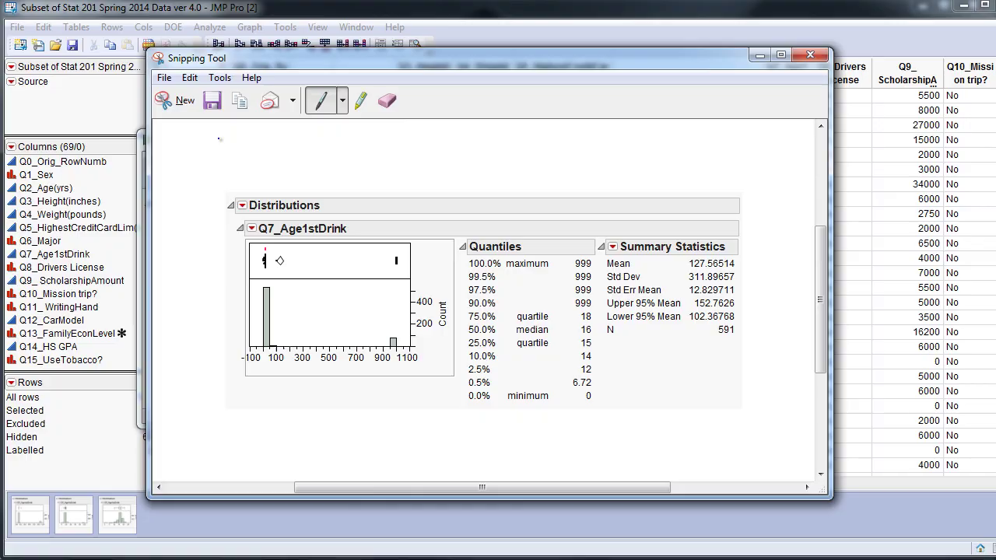
click(185, 100)
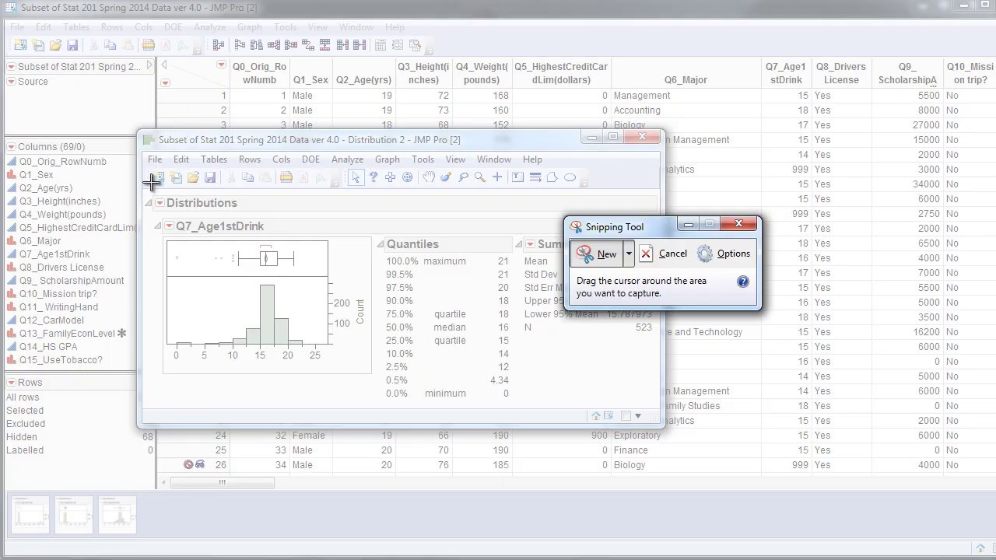
drag(146, 210, 657, 403)
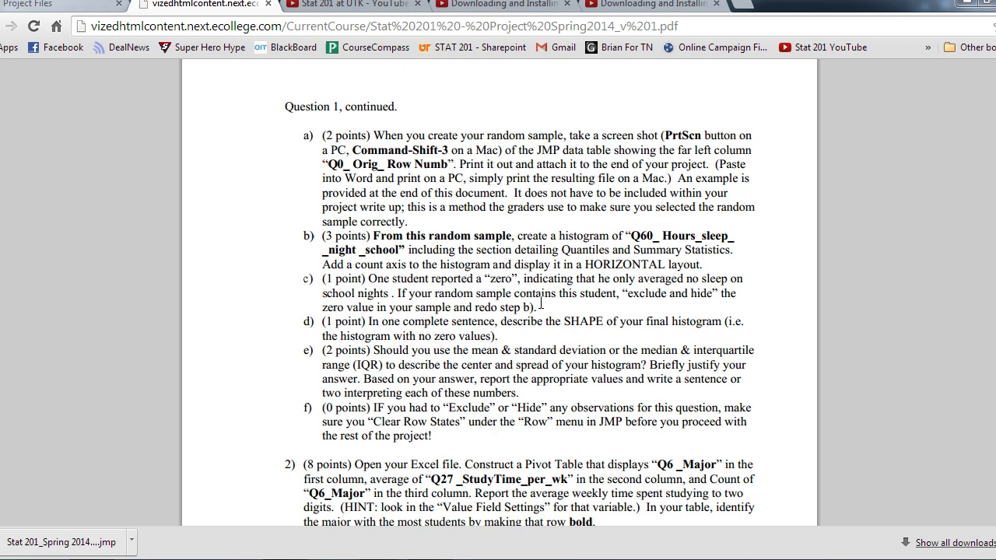
- Read items c) and d) of Question 1 in the PDF, then switch back to the snip
drag(559, 321, 338, 325)
click(338, 325)
drag(546, 296, 389, 262)
click(412, 297)
key(alt+Tab)
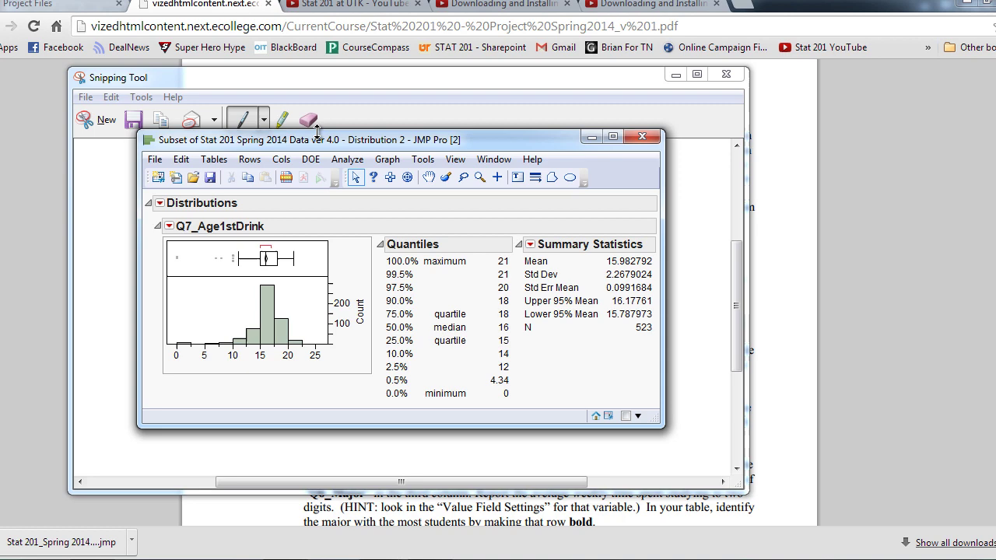
- Retake the Distribution 2 snip with histogram, Quantiles and Summary Statistics, then minimize Snipping Tool
click(675, 75)
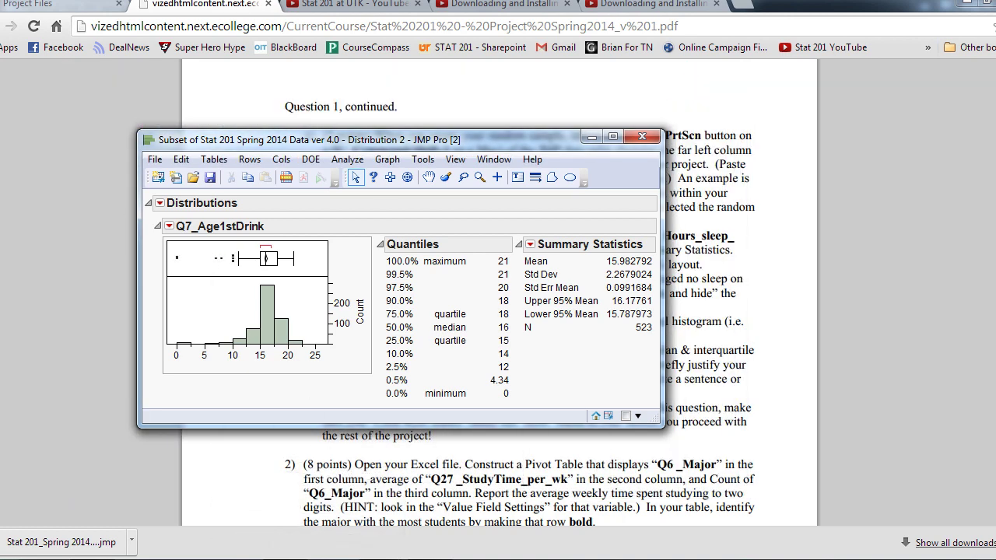
drag(155, 214, 661, 424)
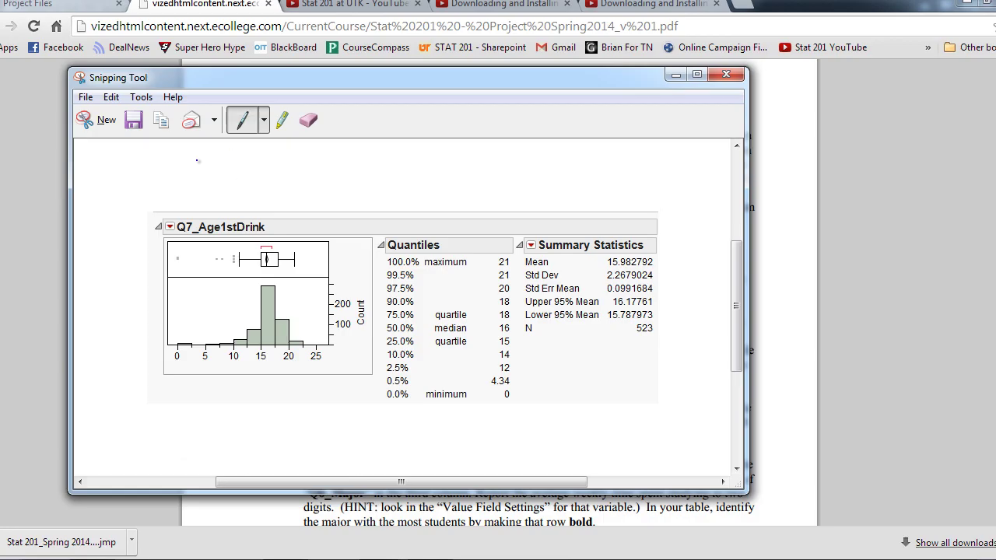
click(100, 120)
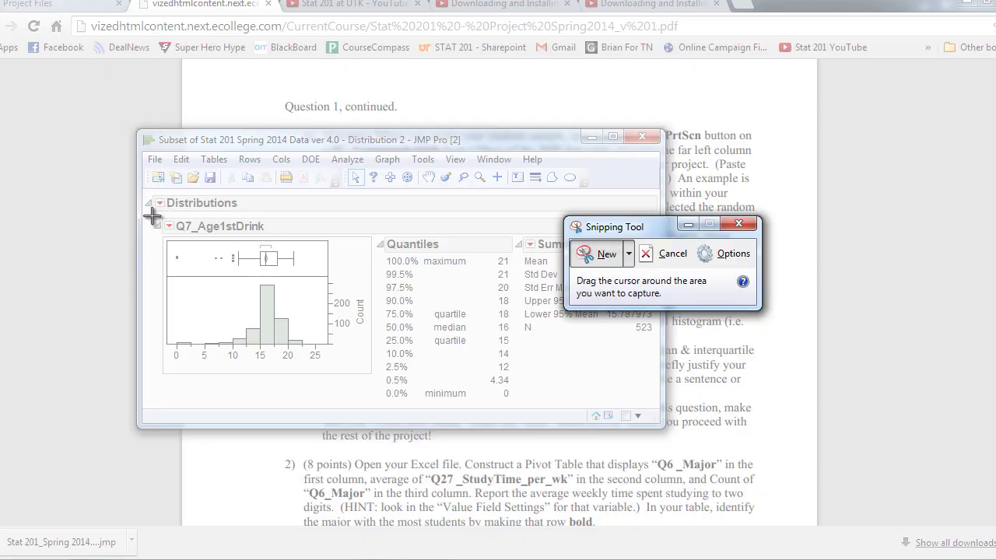
drag(154, 213, 657, 403)
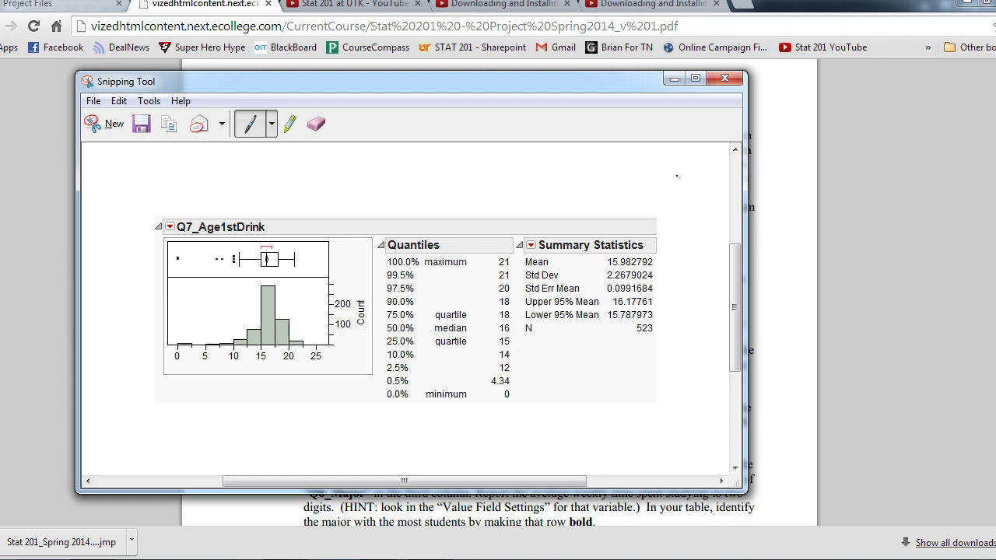
click(674, 78)
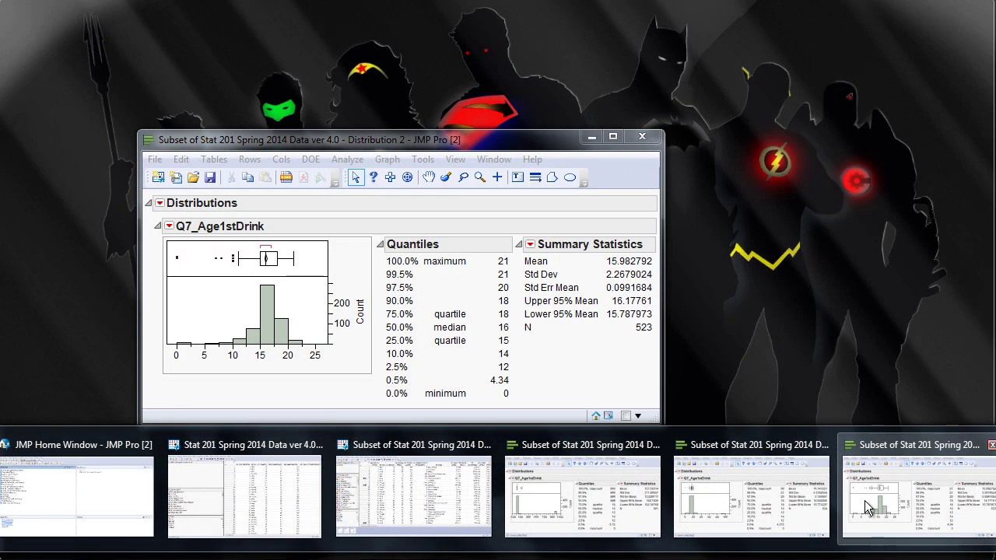
- Bring the Distribution 2 report forward and view the Std Dev help tip
click(864, 500)
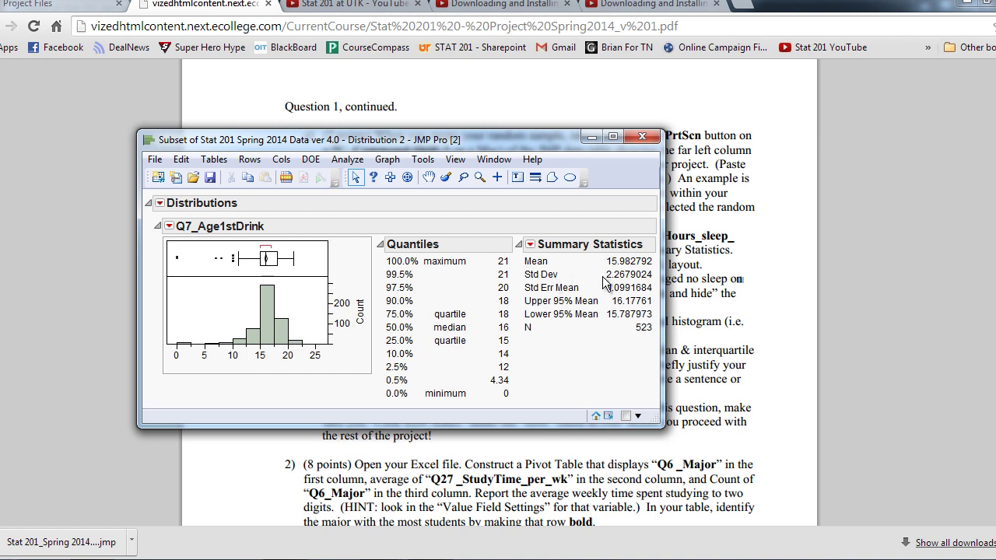
mouse_move(624, 278)
click(722, 362)
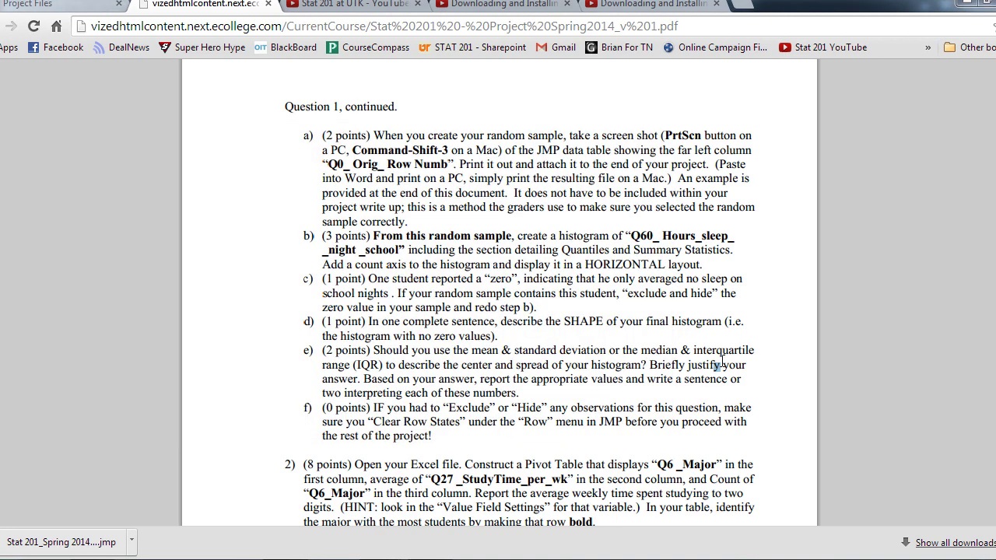
drag(539, 407, 519, 391)
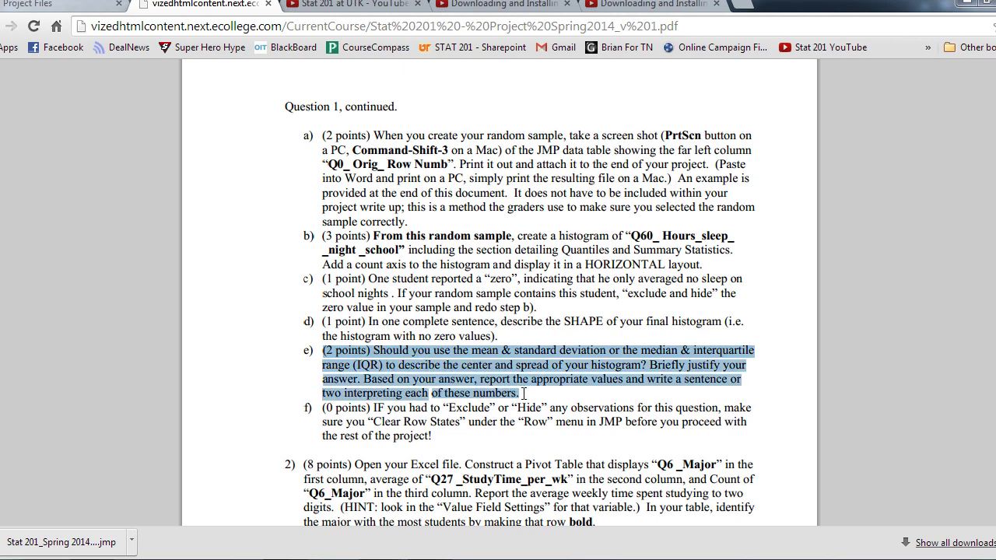
click(497, 357)
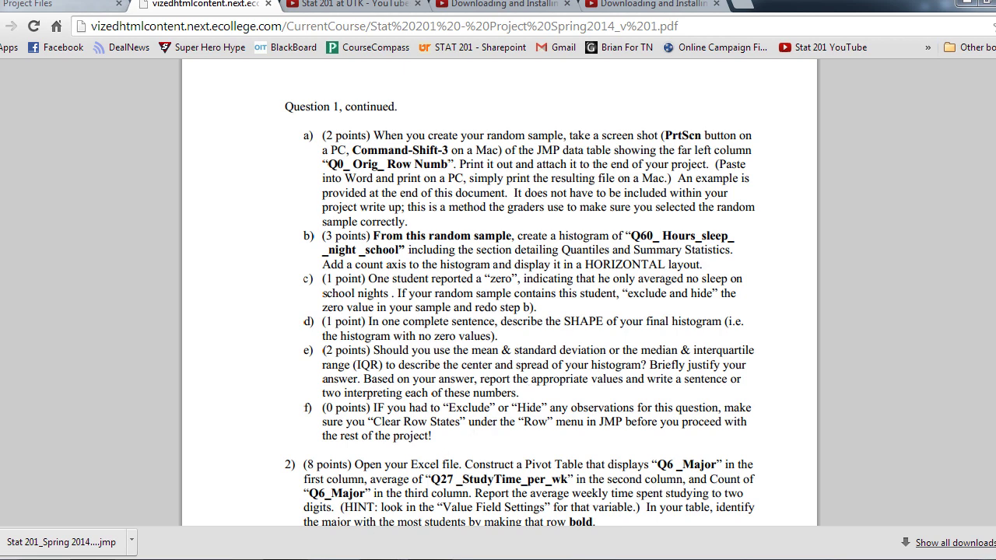
key(alt+Tab)
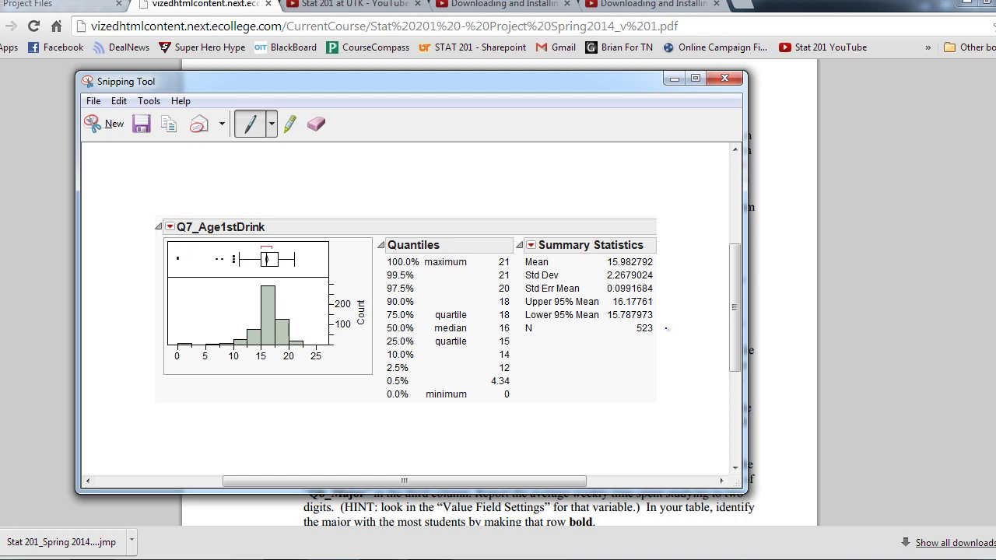
- Put the snip away and reread item f) in the PDF about clearing row states
click(794, 338)
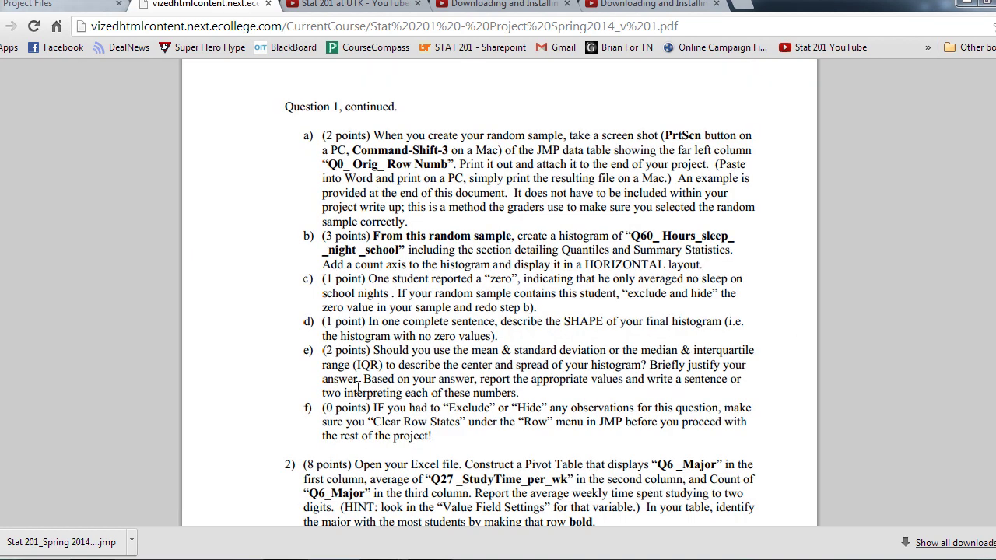
drag(323, 407, 436, 437)
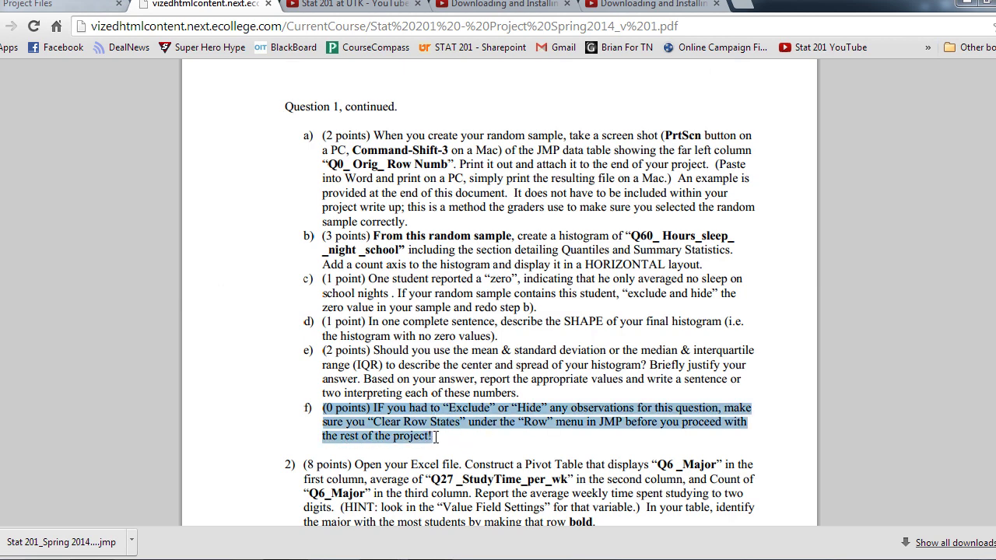
click(438, 435)
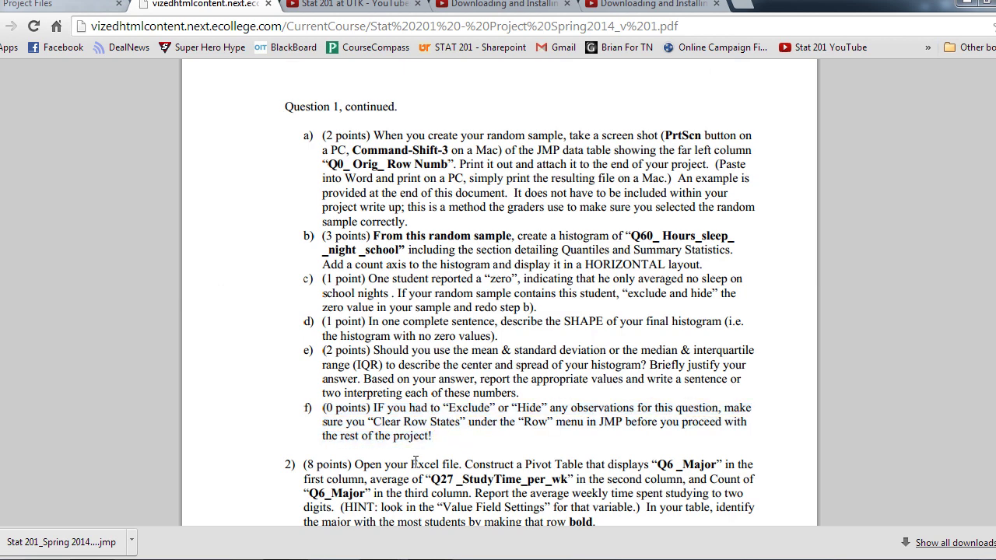
- Bring the 591-row subset table forward and use Rows > Clear Row States, leaving 0 excluded or hidden
mouse_move(570, 505)
mouse_move(872, 497)
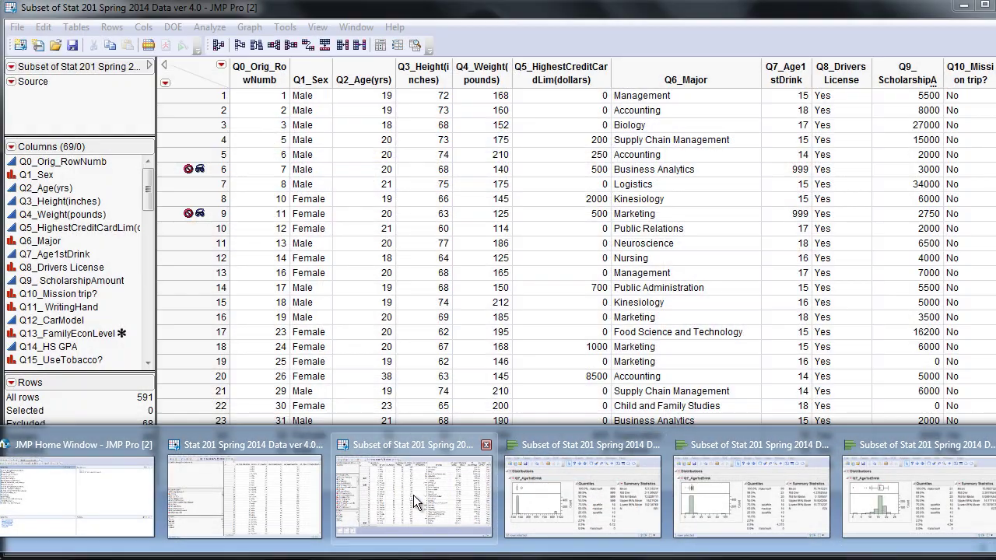
click(413, 494)
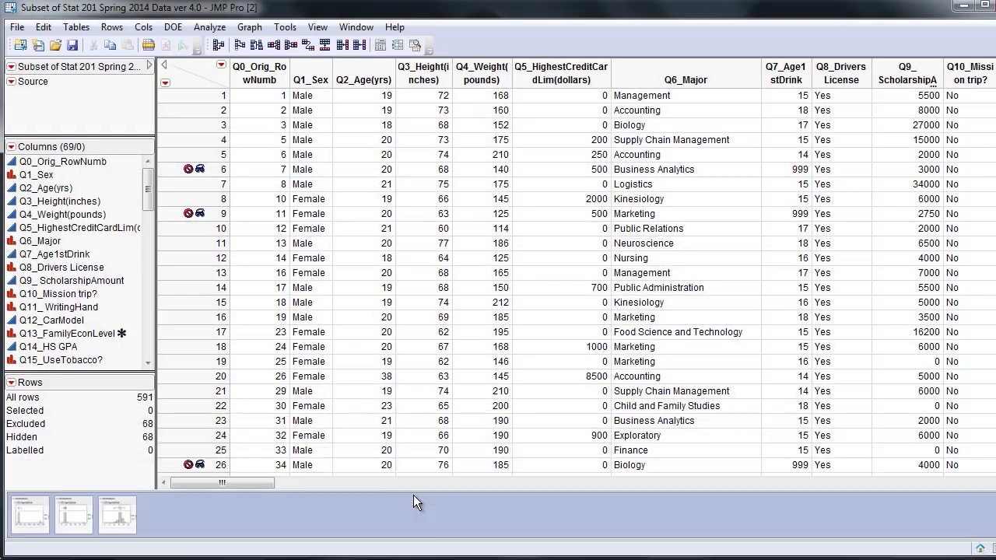
click(111, 27)
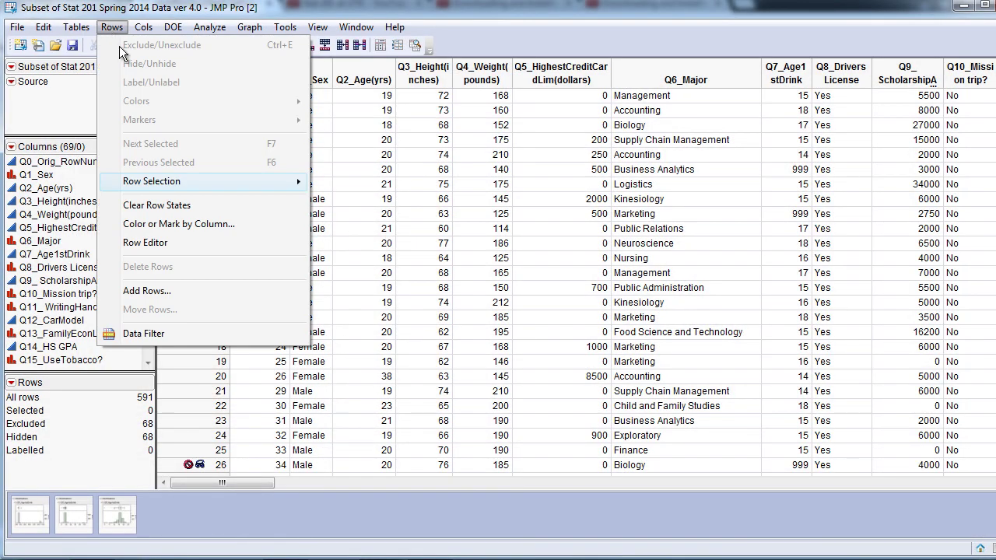
click(216, 208)
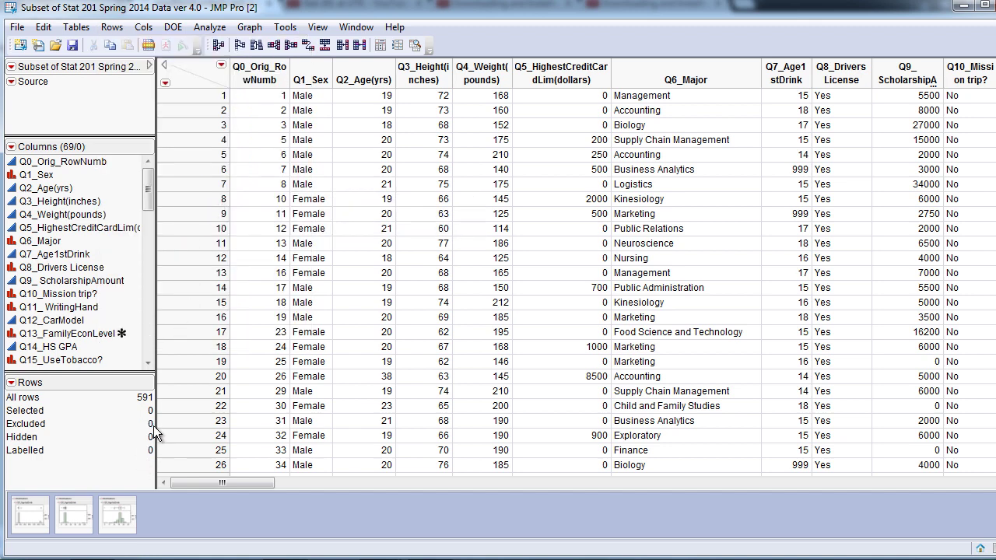